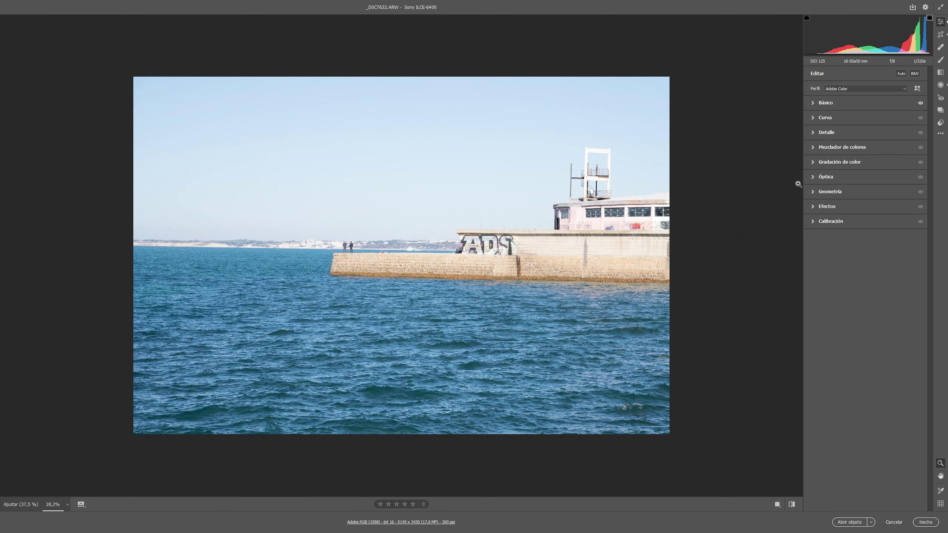
Enable chromatic aberration removal and the Sigma lens profile correction under Optics.
{"action": "left_click", "coordinate": [822, 177]}
{"action": "left_click", "coordinate": [833, 202]}
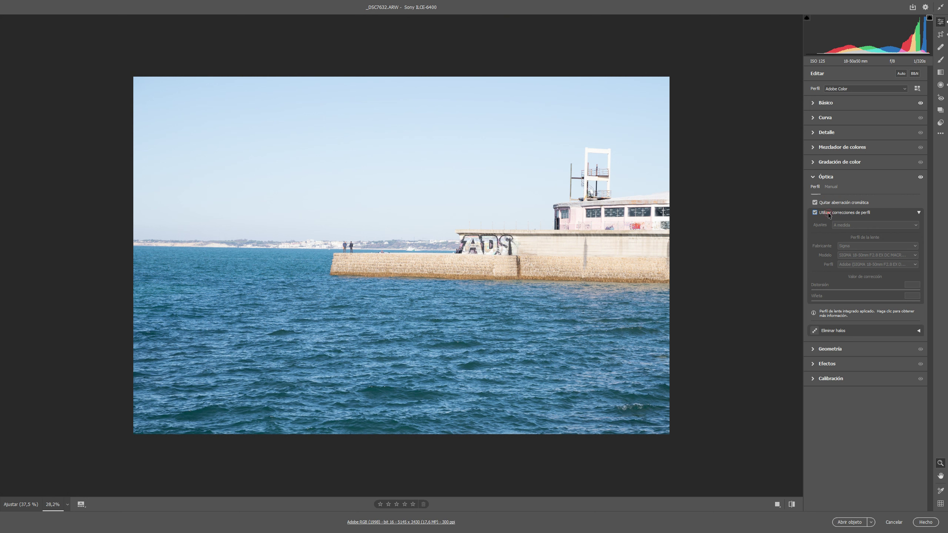
{"action": "left_click", "coordinate": [828, 213]}
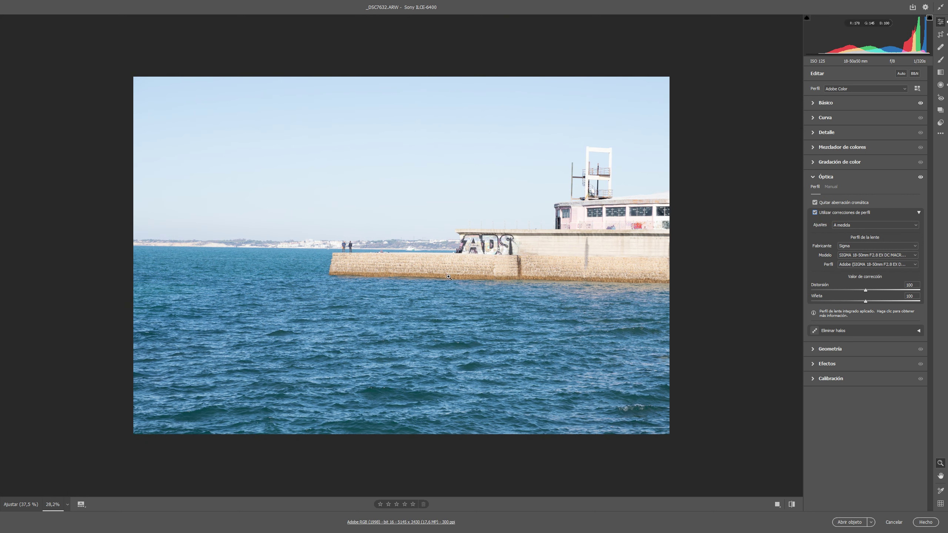
Straighten the photo by tracing the horizon, rotating it -0.86°, and apply the crop.
{"action": "left_click", "coordinate": [941, 35]}
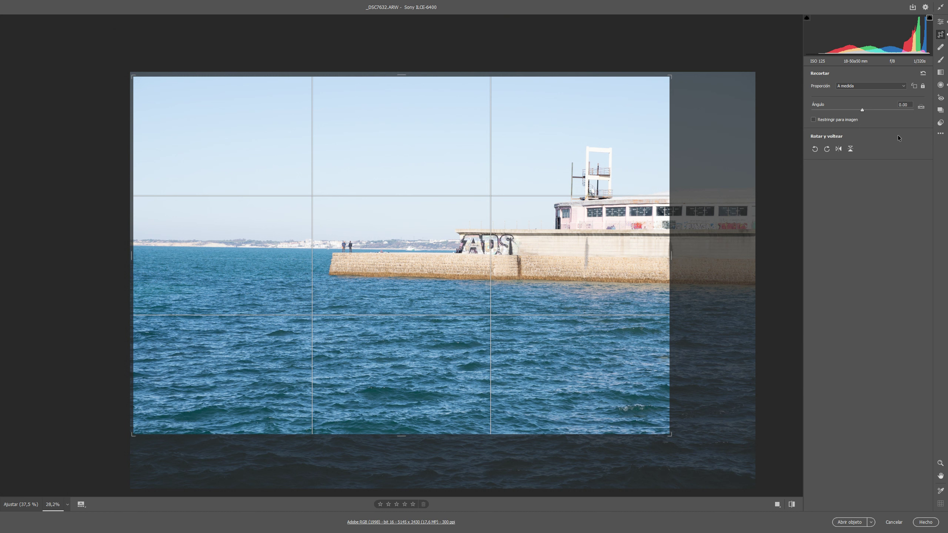
{"action": "left_click", "coordinate": [921, 108]}
{"action": "left_click_drag", "start_coordinate": [135, 246], "coordinate": [455, 251]}
{"action": "left_click_drag", "start_coordinate": [458, 254], "coordinate": [457, 255]}
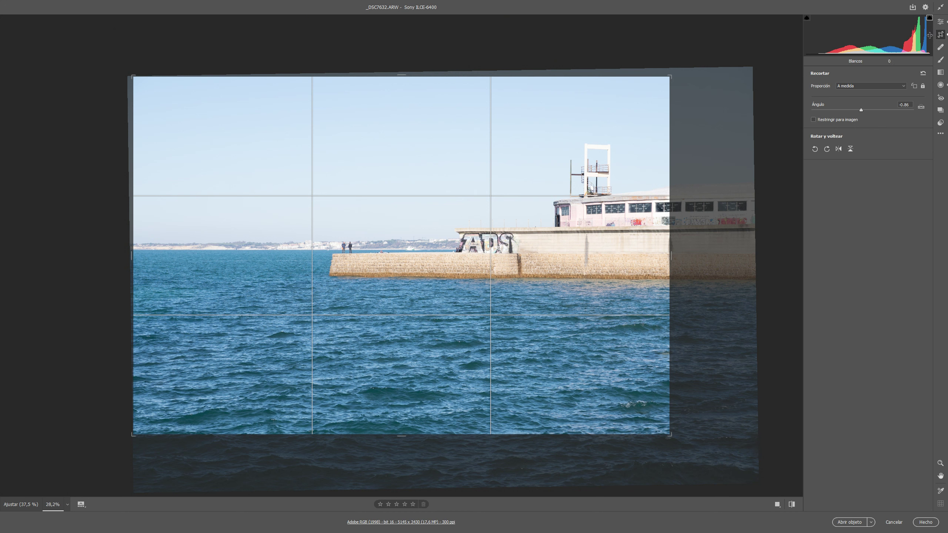
{"action": "left_click", "coordinate": [940, 22]}
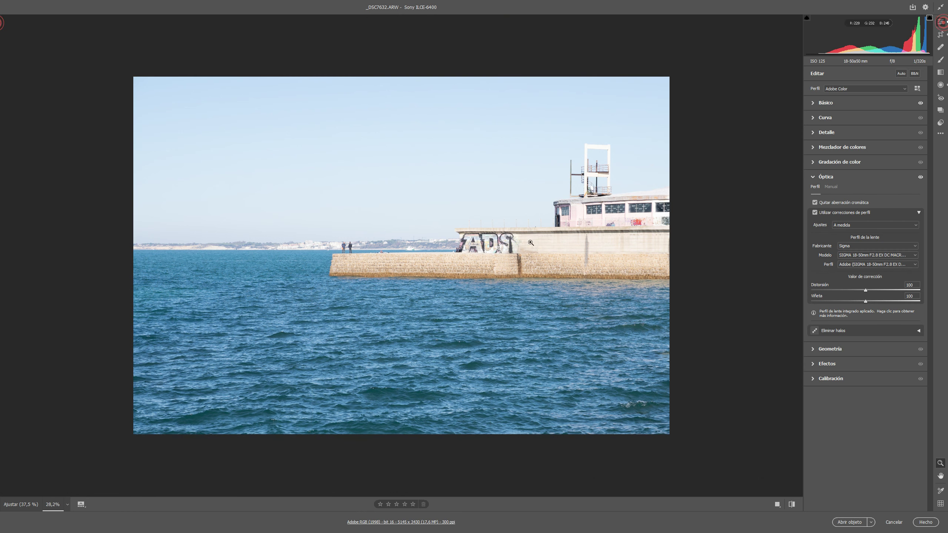
In Basic, raise Temperature, set Tint to -26 and lift Shadows to +29.
{"action": "left_click", "coordinate": [814, 177]}
{"action": "left_click", "coordinate": [821, 104]}
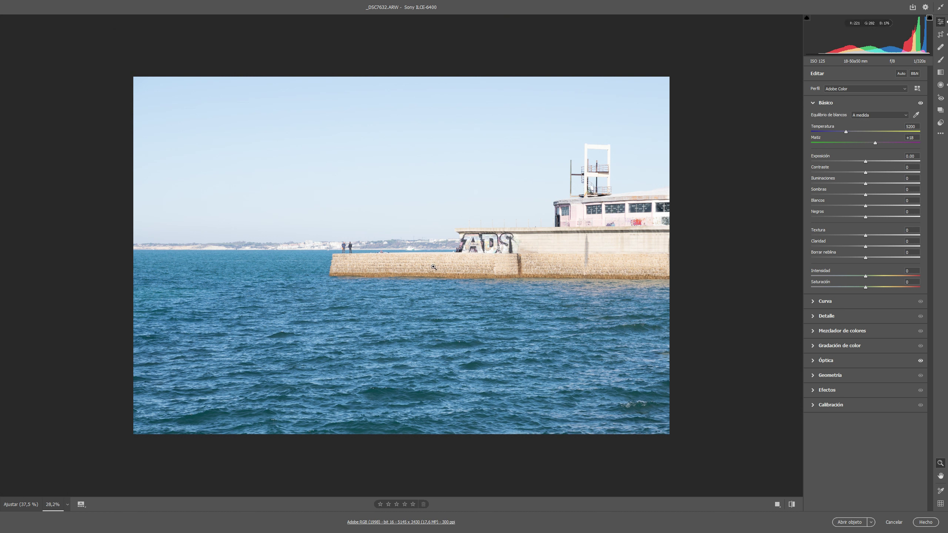
{"action": "left_click_drag", "start_coordinate": [846, 133], "coordinate": [871, 132]}
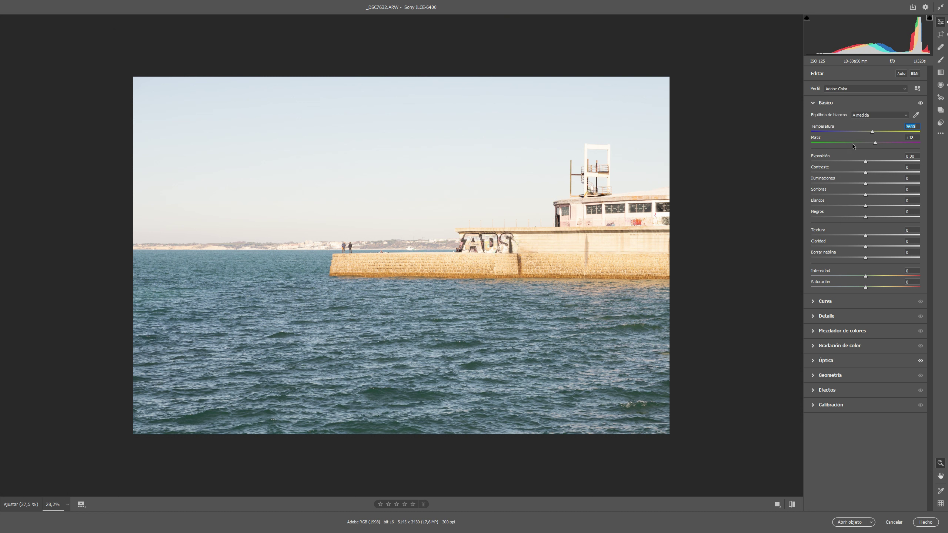
{"action": "left_click_drag", "start_coordinate": [874, 143], "coordinate": [853, 148]}
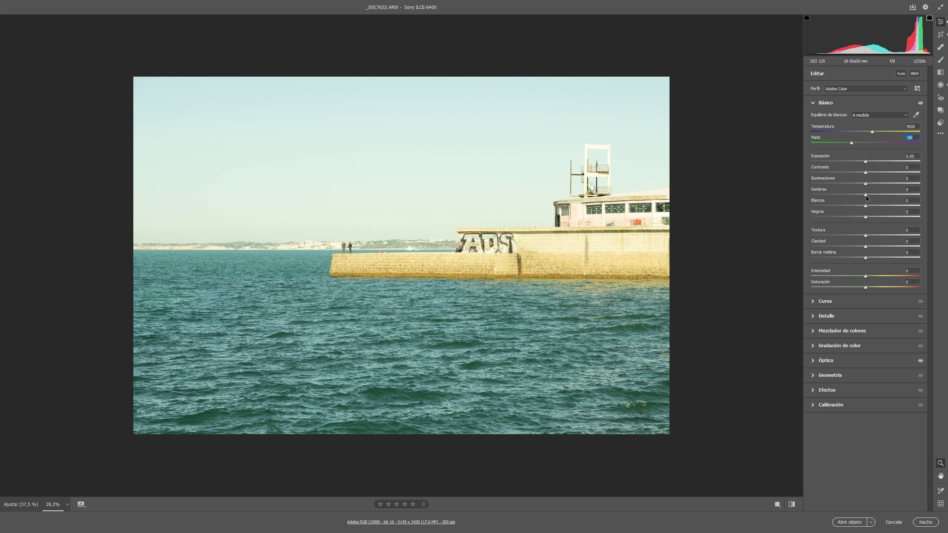
{"action": "left_click_drag", "start_coordinate": [865, 195], "coordinate": [879, 199]}
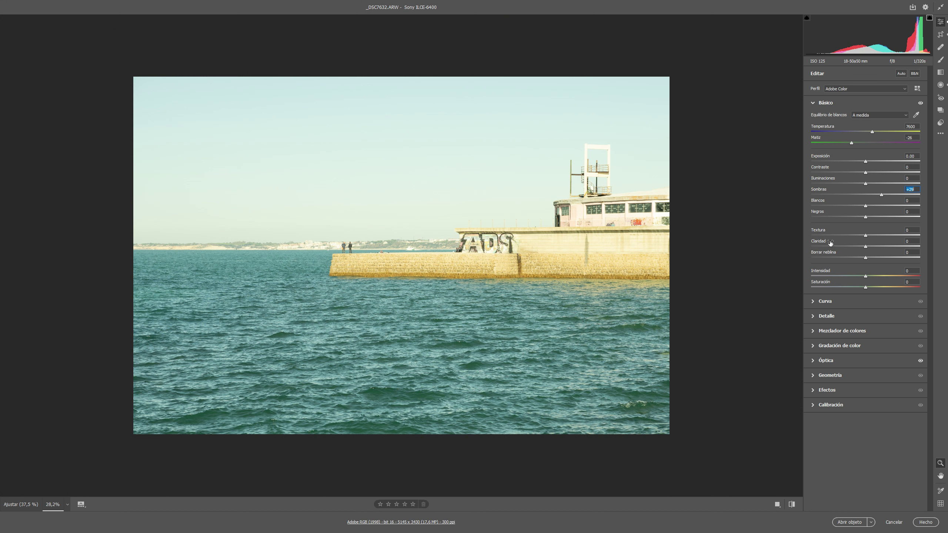
Pull Blacks down to -10 and Vibrance down to -10.
{"action": "left_click", "coordinate": [866, 217]}
{"action": "left_click_drag", "start_coordinate": [866, 218], "coordinate": [861, 221]}
{"action": "left_click_drag", "start_coordinate": [866, 276], "coordinate": [860, 280]}
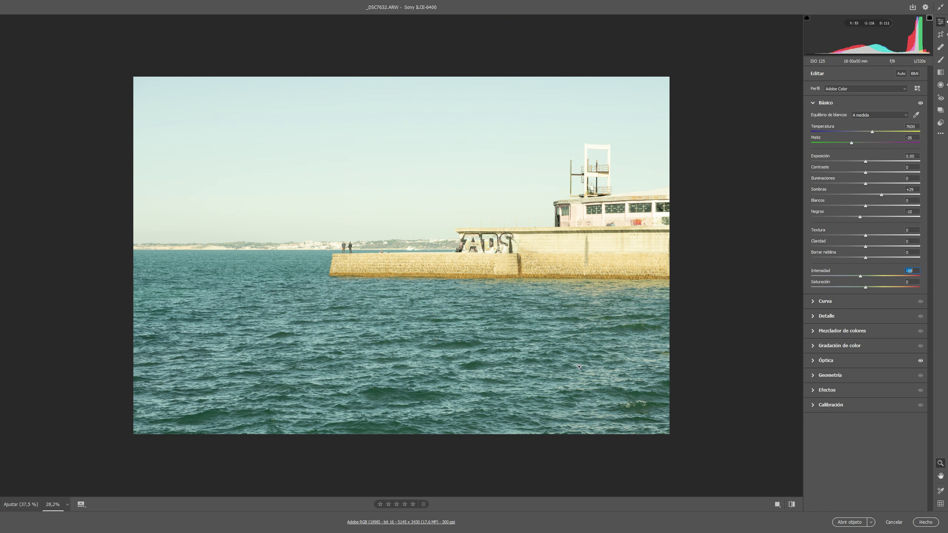
{"action": "left_click_drag", "start_coordinate": [453, 277], "coordinate": [511, 282]}
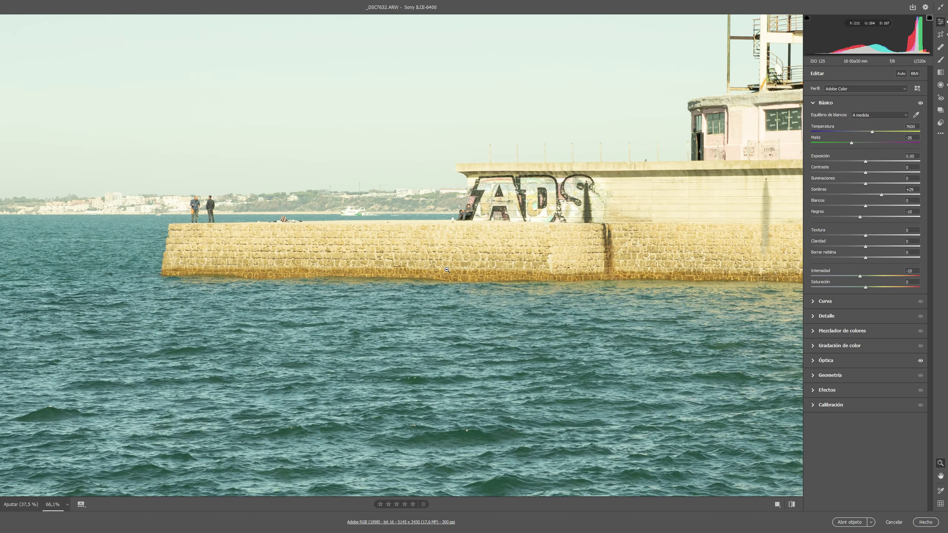
Zoom the pier to 100% and pan around to inspect the detail and graffiti wall.
{"action": "left_click", "coordinate": [444, 268]}
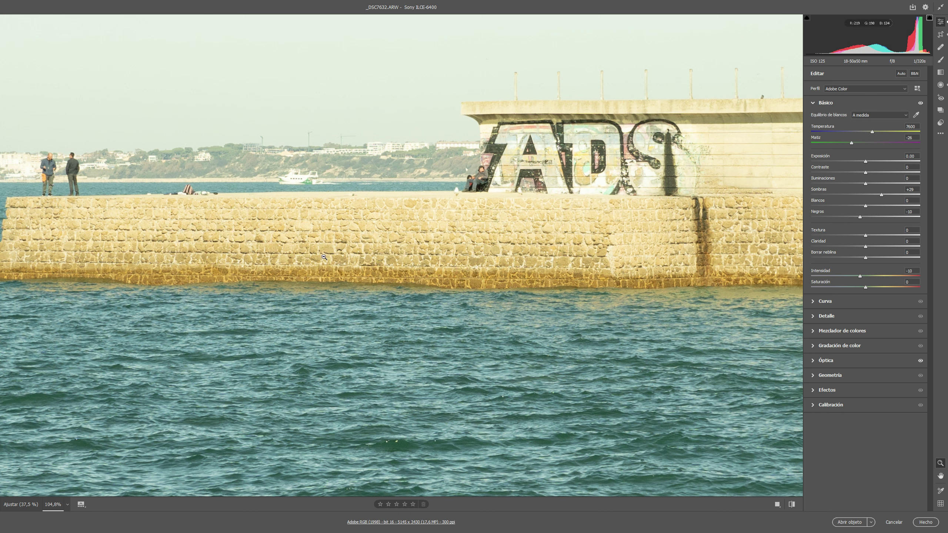
{"action": "key", "text": "h"}
{"action": "left_click_drag", "start_coordinate": [293, 259], "coordinate": [571, 233]}
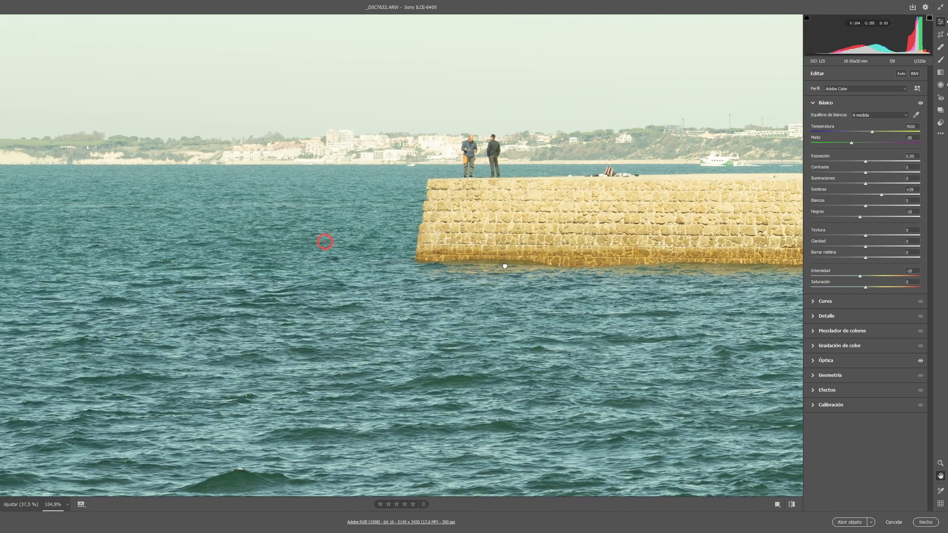
{"action": "mouse_move", "coordinate": [322, 239]}
{"action": "left_mouse_down"}
{"action": "mouse_move", "coordinate": [597, 299]}
{"action": "mouse_move", "coordinate": [203, 303]}
{"action": "left_mouse_up"}
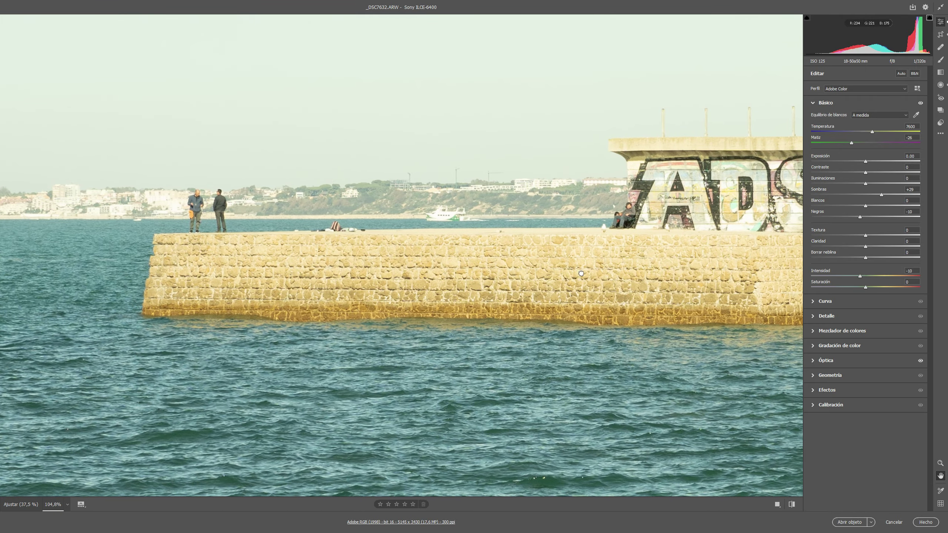
{"action": "left_click_drag", "start_coordinate": [784, 273], "coordinate": [581, 271]}
{"action": "left_click_drag", "start_coordinate": [587, 233], "coordinate": [345, 304]}
Fit the photo back in view and lower Clarity to -20.
{"action": "key", "text": "z"}
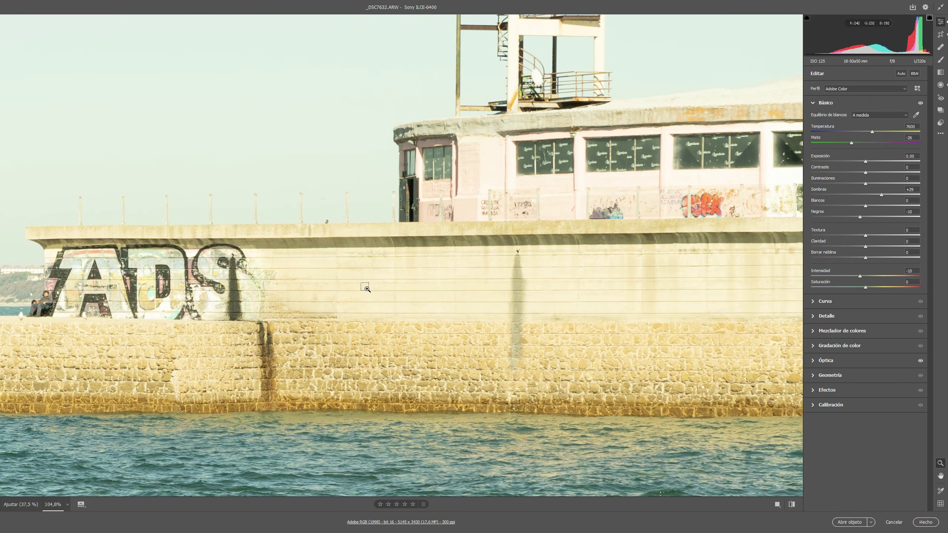
{"action": "key", "text": "ctrl+0"}
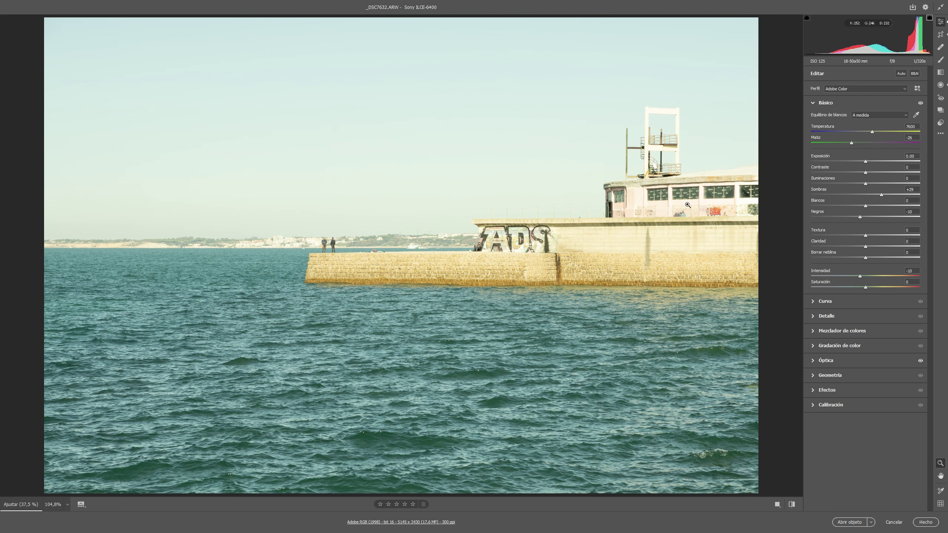
{"action": "mouse_move", "coordinate": [866, 247]}
{"action": "left_mouse_down"}
{"action": "mouse_move", "coordinate": [792, 252]}
{"action": "mouse_move", "coordinate": [862, 250]}
{"action": "left_mouse_up"}
{"action": "left_click_drag", "start_coordinate": [862, 249], "coordinate": [858, 249]}
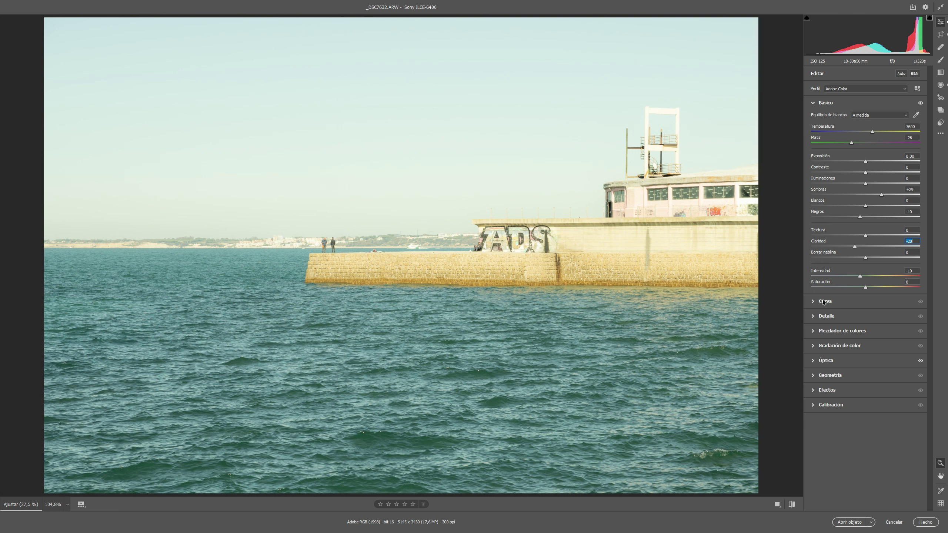
Add RGB tone curve points at 63 in the shadows and 192 in the highlights.
{"action": "left_click", "coordinate": [813, 103]}
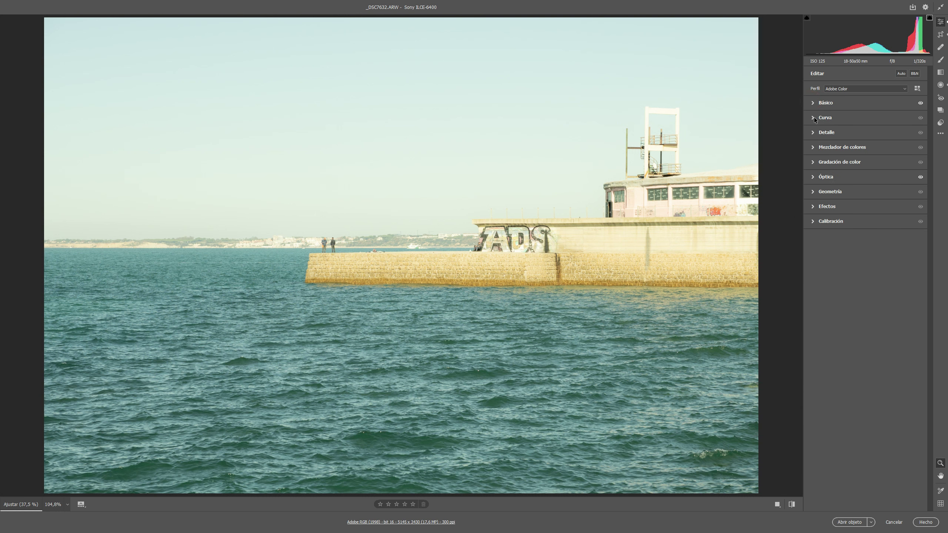
{"action": "left_click", "coordinate": [814, 117]}
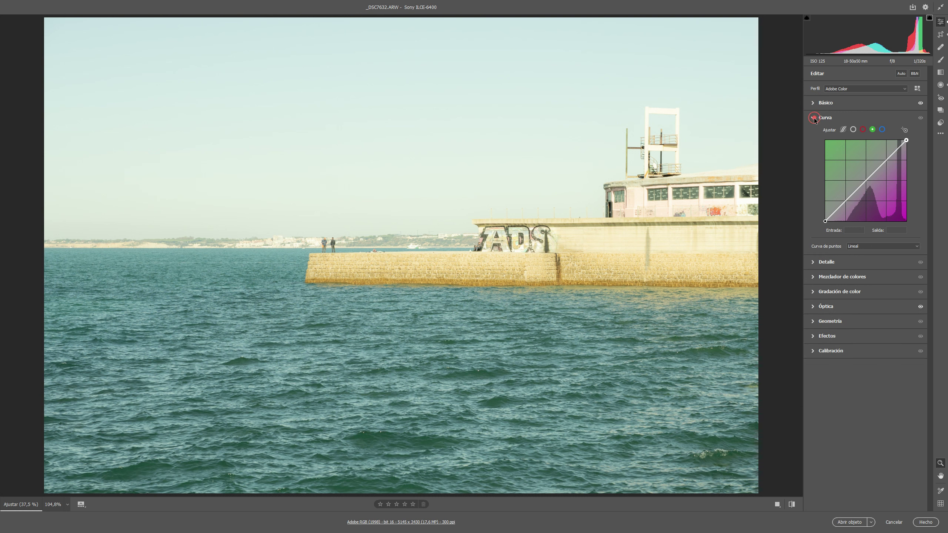
{"action": "left_click", "coordinate": [862, 129]}
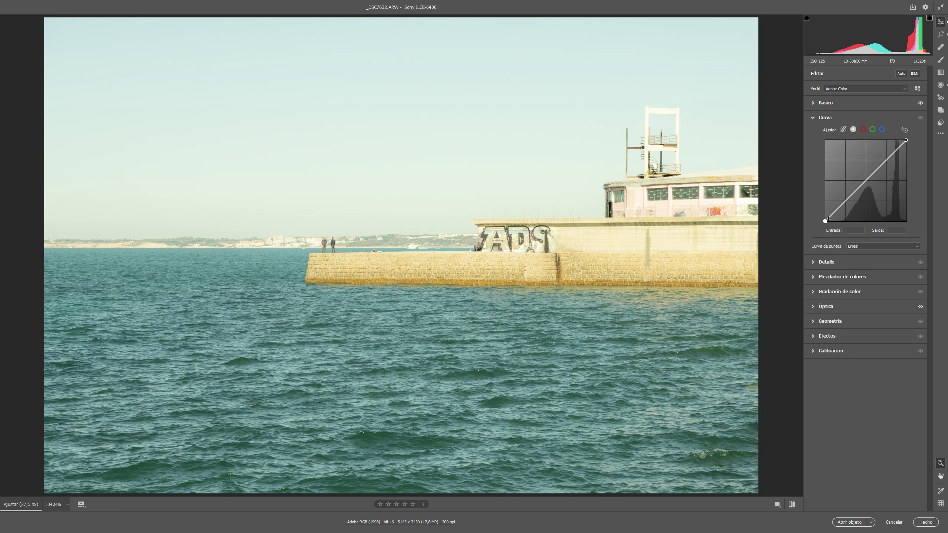
{"action": "left_click", "coordinate": [845, 201]}
{"action": "left_click", "coordinate": [886, 161]}
Lift the curve's black point and lower the shadow point slightly.
{"action": "left_click", "coordinate": [824, 221]}
{"action": "left_click_drag", "start_coordinate": [824, 221], "coordinate": [825, 219]}
{"action": "left_click_drag", "start_coordinate": [846, 202], "coordinate": [843, 202]}
{"action": "left_click_drag", "start_coordinate": [844, 203], "coordinate": [843, 204]}
Nudge the midtone curve point with the arrow keys.
{"action": "left_click", "coordinate": [865, 181]}
{"action": "key", "text": "Up"}
{"action": "key", "text": "Up"}
{"action": "key", "text": "Right"}
{"action": "key", "text": "Up"}
{"action": "key", "text": "Right"}
{"action": "key", "text": "Down"}
Lower the white point to 251 and toggle the curve to compare before and after.
{"action": "left_click", "coordinate": [887, 161]}
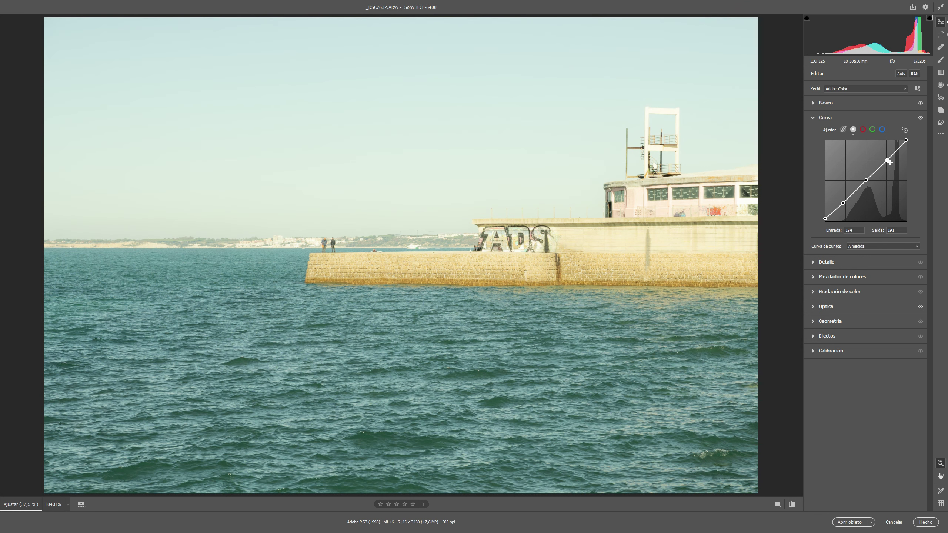
{"action": "left_click", "coordinate": [906, 140]}
{"action": "left_click_drag", "start_coordinate": [906, 140], "coordinate": [907, 140]}
{"action": "left_click", "coordinate": [920, 118]}
{"action": "left_click", "coordinate": [921, 118]}
{"action": "left_click", "coordinate": [920, 118]}
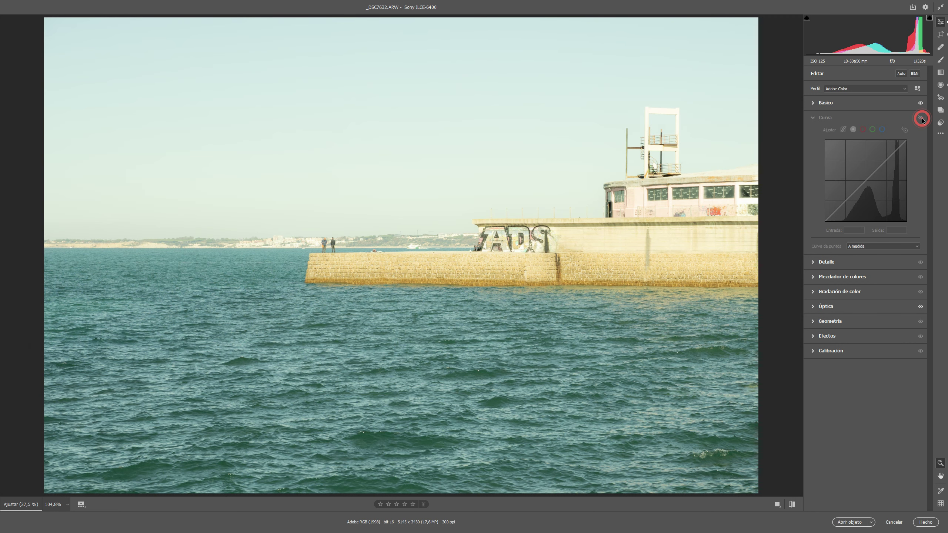
{"action": "left_click", "coordinate": [921, 118]}
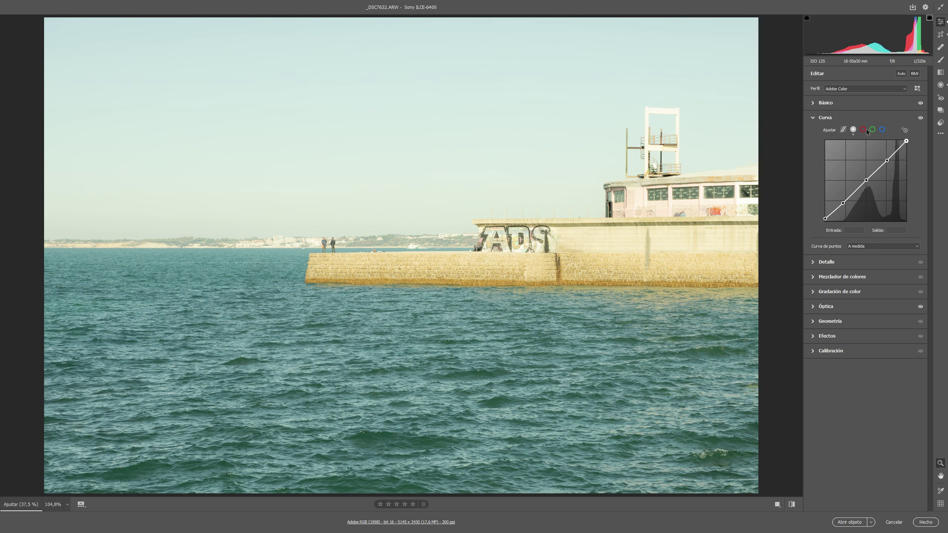
{"action": "left_click", "coordinate": [823, 119]}
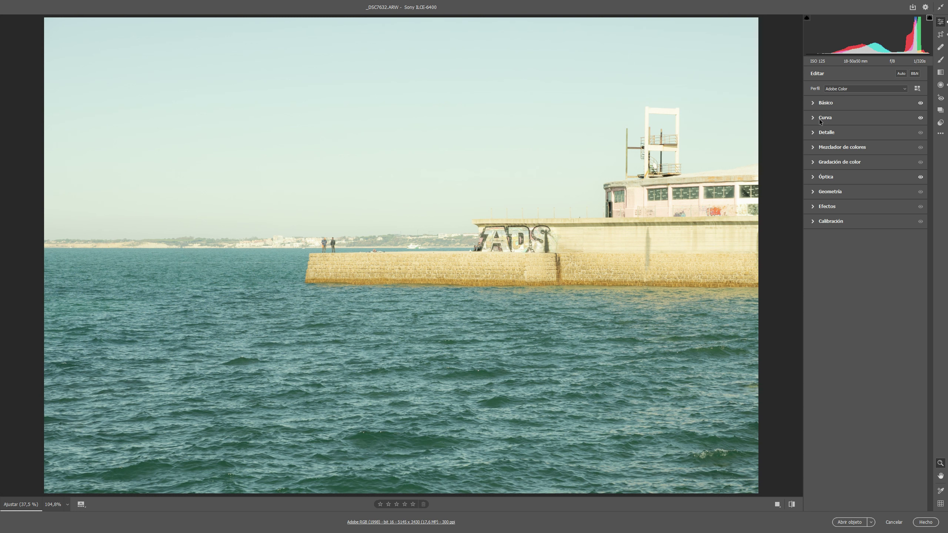
Lower the green curve's midpoint from 128 to 121.
{"action": "left_click", "coordinate": [819, 118]}
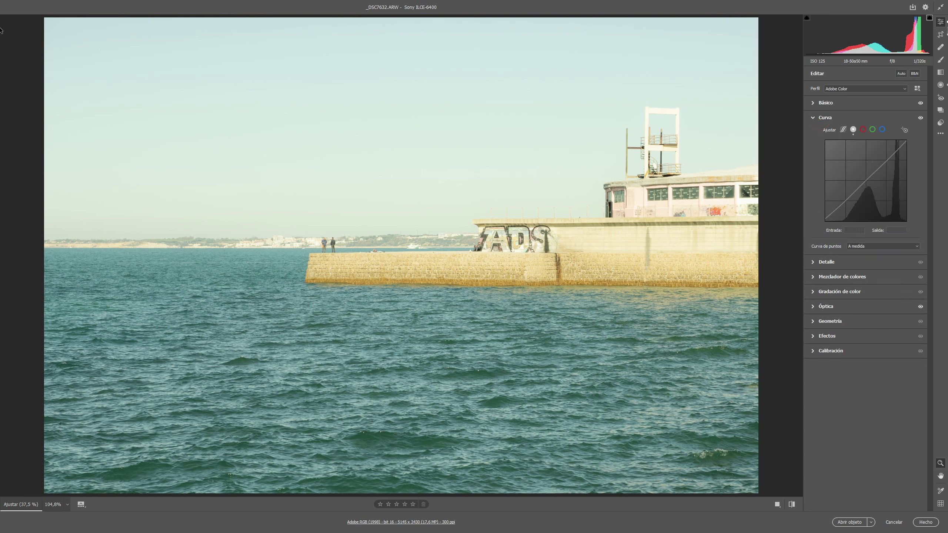
{"action": "left_click", "coordinate": [847, 102]}
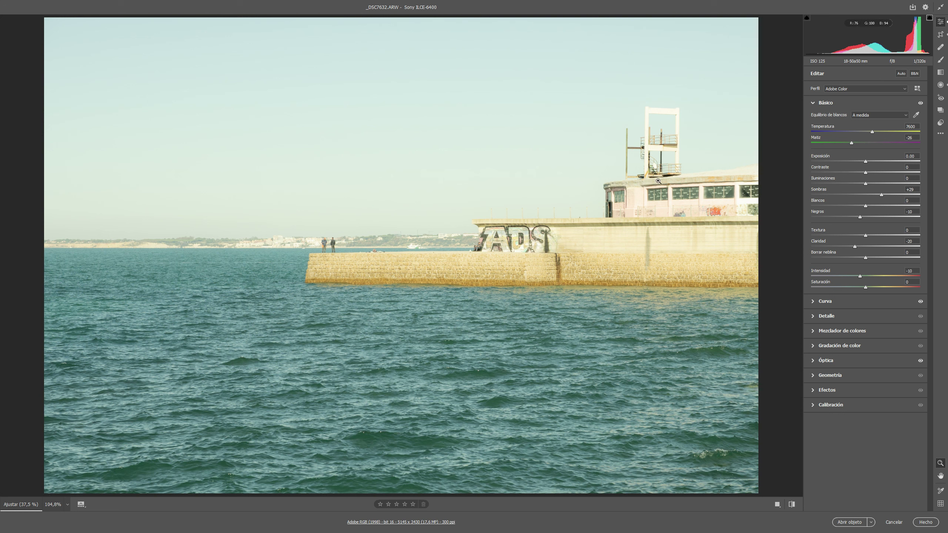
{"action": "left_click", "coordinate": [816, 103]}
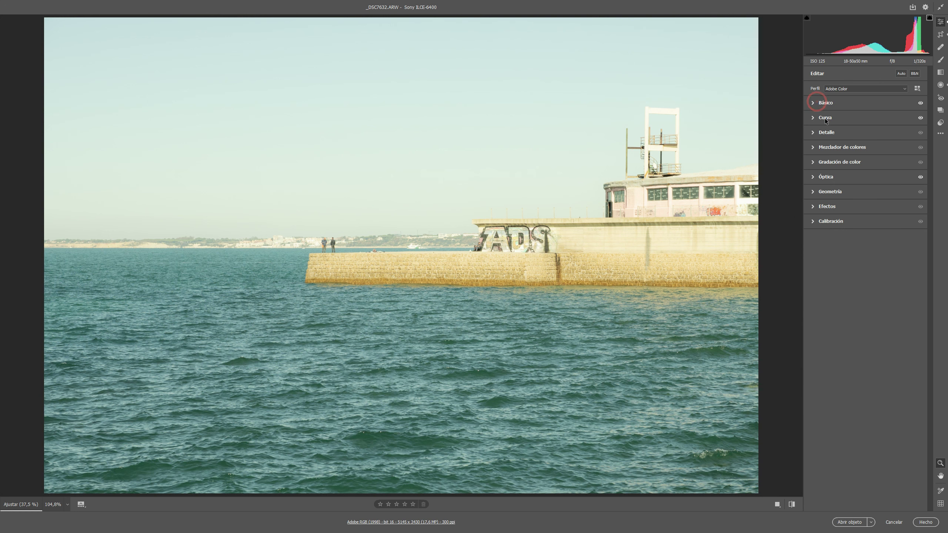
{"action": "left_click", "coordinate": [825, 118]}
{"action": "left_click", "coordinate": [873, 130]}
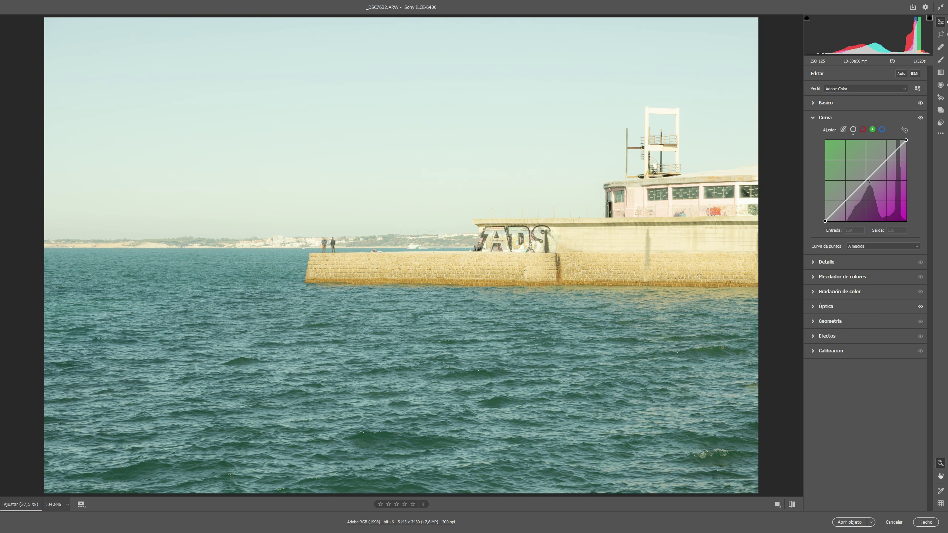
{"action": "left_click", "coordinate": [866, 180]}
{"action": "left_click_drag", "start_coordinate": [866, 181], "coordinate": [865, 193]}
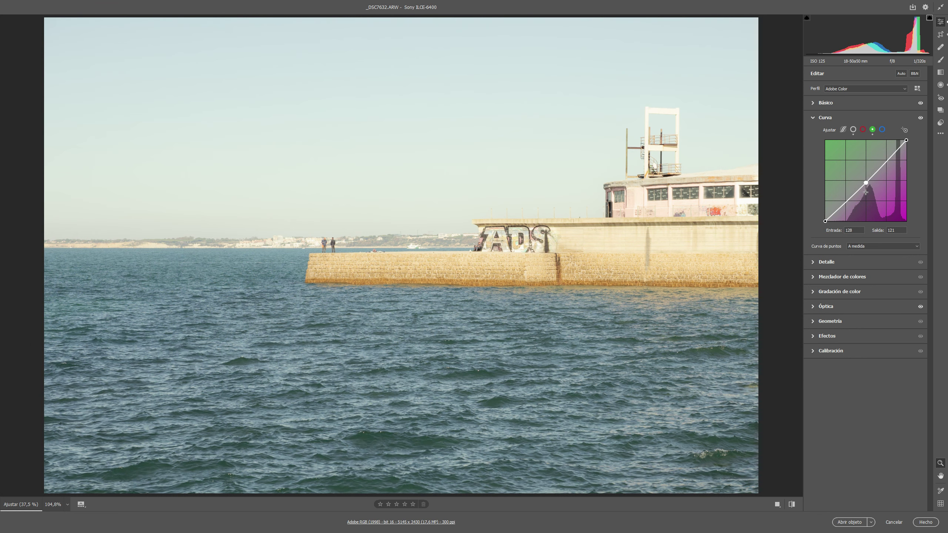
Toggle the curve to compare, keep it on, and bring up the Color Mixer.
{"action": "left_click", "coordinate": [920, 119]}
{"action": "left_click", "coordinate": [919, 119]}
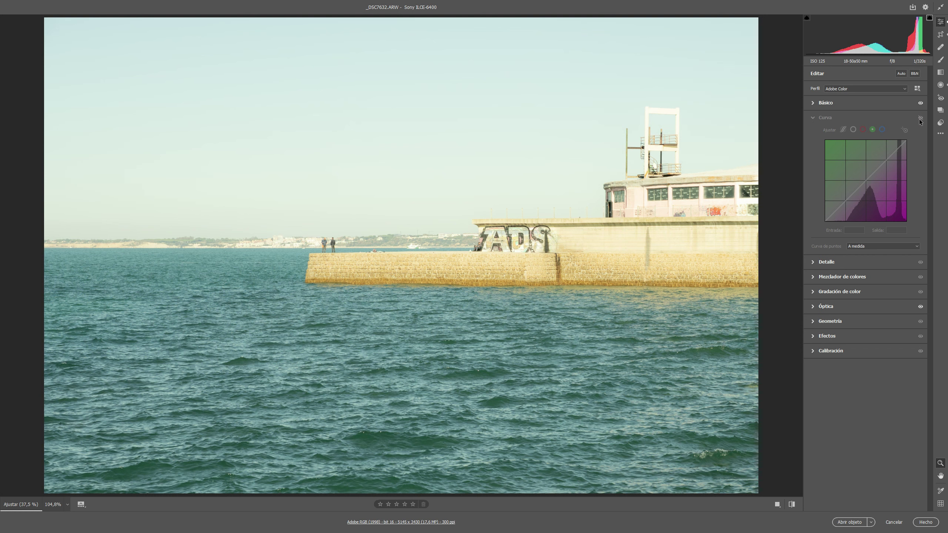
{"action": "left_click", "coordinate": [920, 118]}
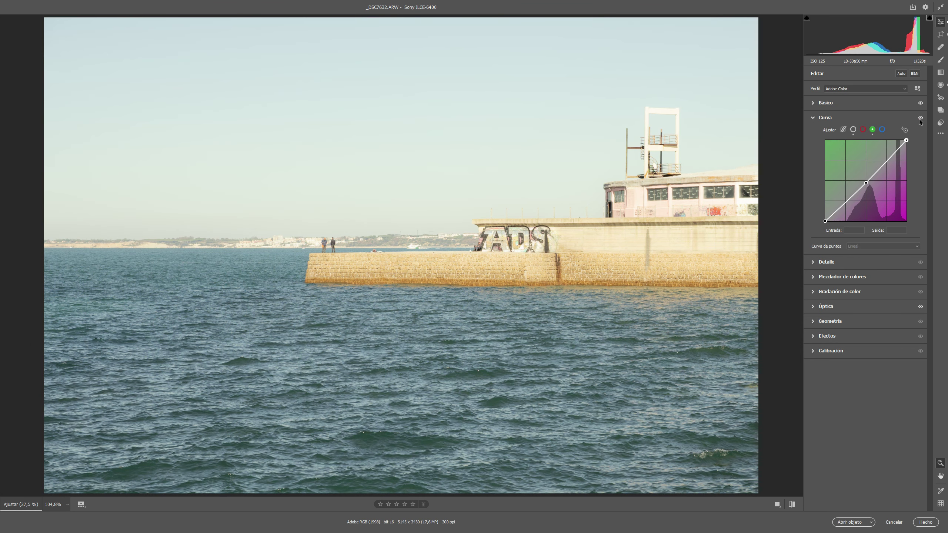
{"action": "left_click", "coordinate": [920, 119]}
{"action": "left_click", "coordinate": [920, 119]}
{"action": "left_click", "coordinate": [820, 118]}
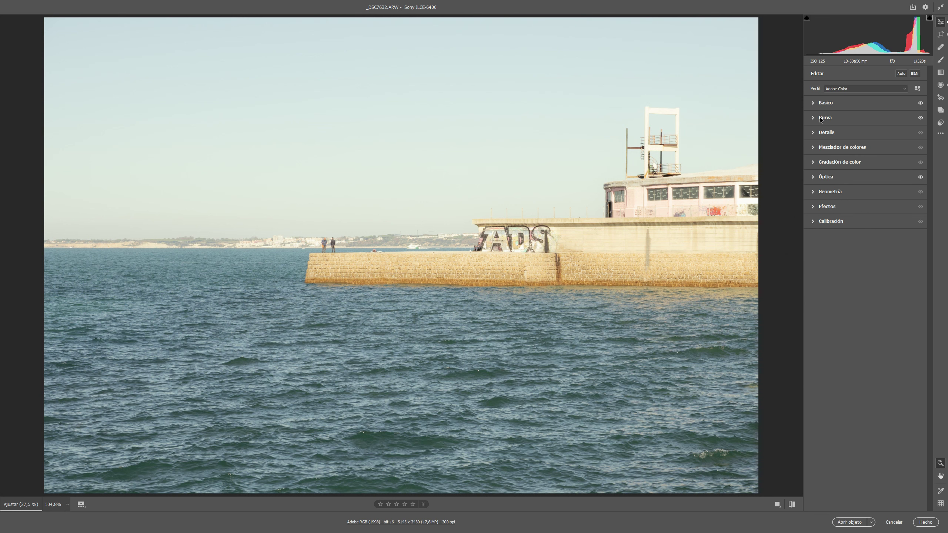
{"action": "left_click", "coordinate": [841, 146]}
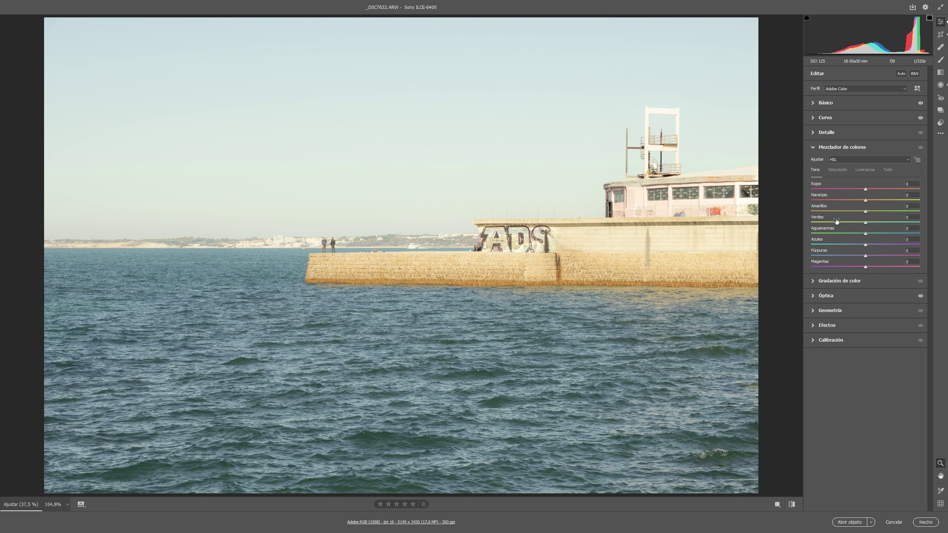
Desaturate Oranges and Yellows to -5 in the Color Mixer.
{"action": "left_click", "coordinate": [837, 170]}
{"action": "left_click", "coordinate": [865, 200]}
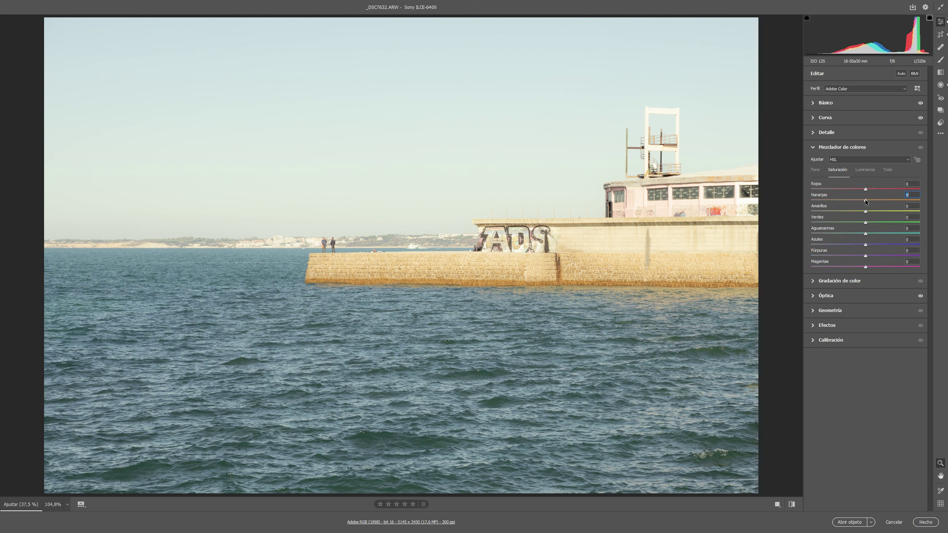
{"action": "left_click", "coordinate": [815, 171]}
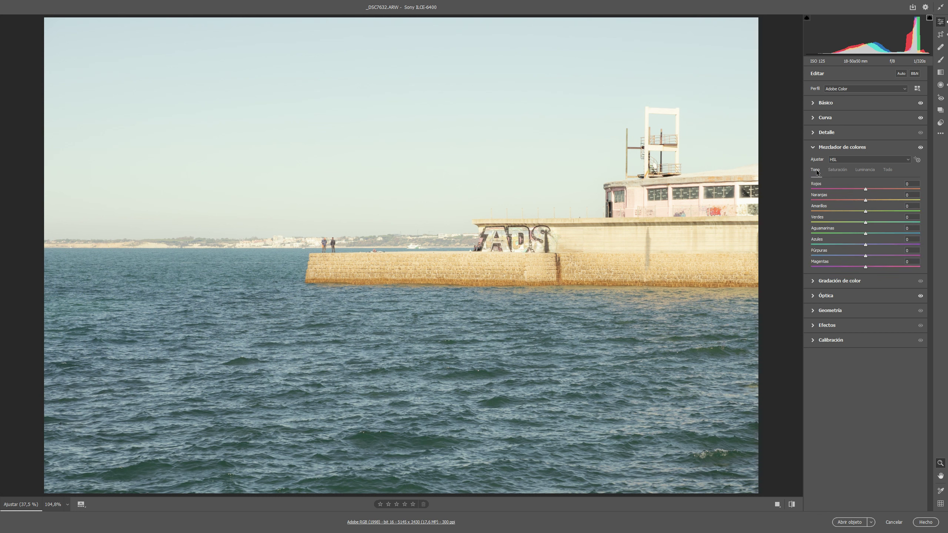
{"action": "left_click", "coordinate": [842, 173]}
{"action": "left_click", "coordinate": [865, 211]}
{"action": "left_click_drag", "start_coordinate": [865, 212], "coordinate": [863, 212]}
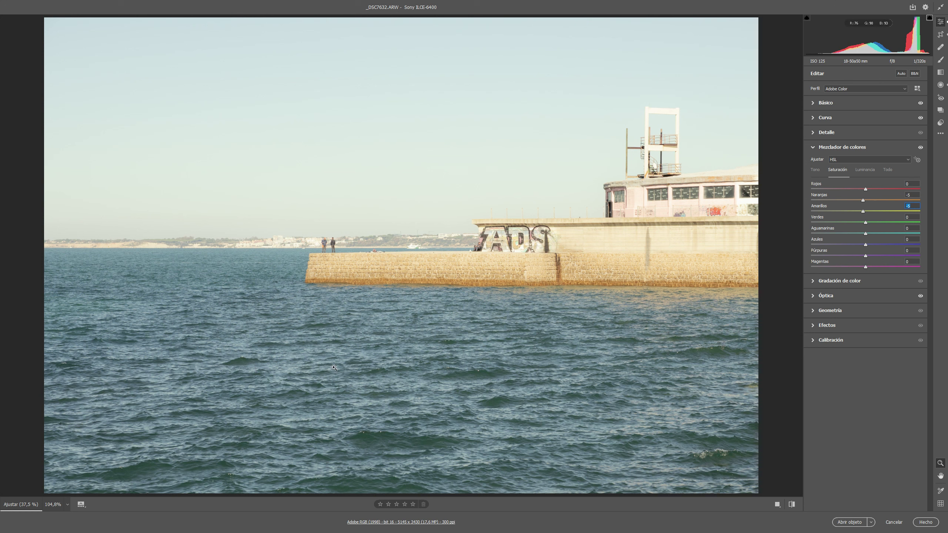
Shift the Aqua hue slightly toward blue and reduce Aqua saturation to -10.
{"action": "left_click", "coordinate": [815, 171]}
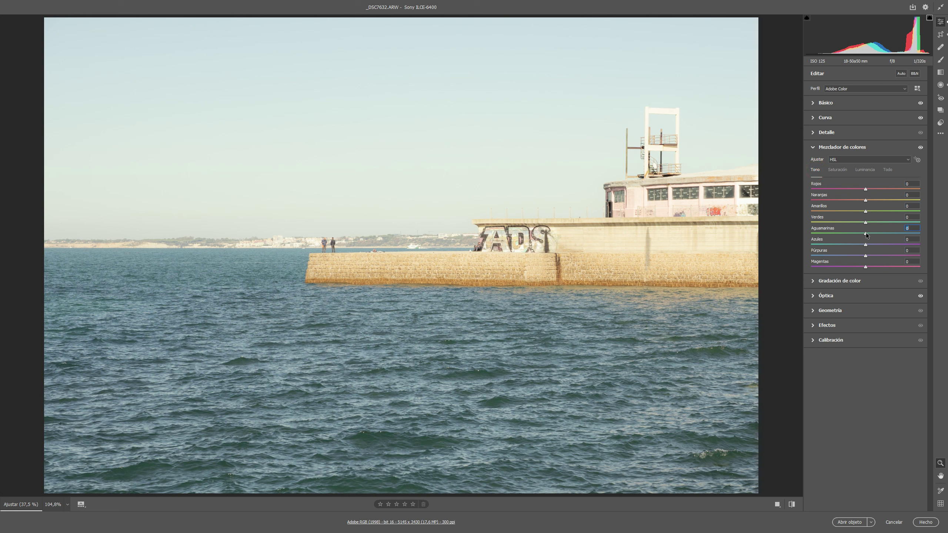
{"action": "mouse_move", "coordinate": [865, 234]}
{"action": "left_mouse_down"}
{"action": "mouse_move", "coordinate": [915, 230]}
{"action": "mouse_move", "coordinate": [803, 234]}
{"action": "mouse_move", "coordinate": [867, 235]}
{"action": "left_mouse_up"}
{"action": "left_click", "coordinate": [834, 171]}
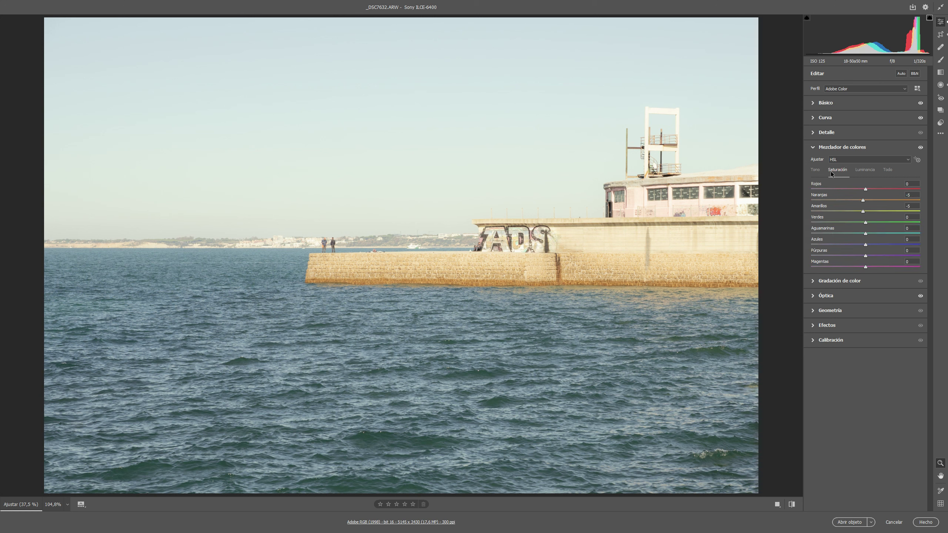
{"action": "left_click_drag", "start_coordinate": [866, 234], "coordinate": [860, 235]}
Compare the edits against default settings, then bring up Color Grading.
{"action": "left_click", "coordinate": [791, 504]}
{"action": "left_click", "coordinate": [791, 504]}
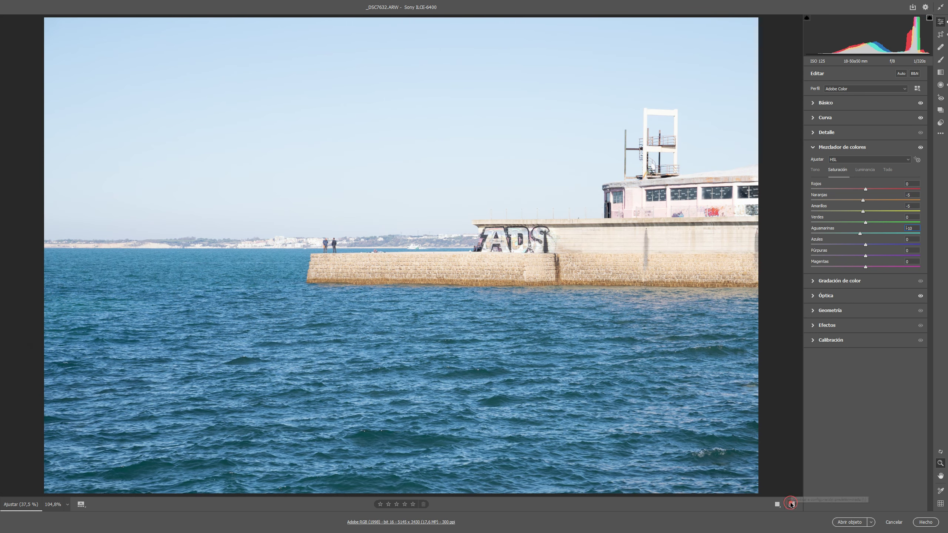
{"action": "left_click", "coordinate": [791, 504]}
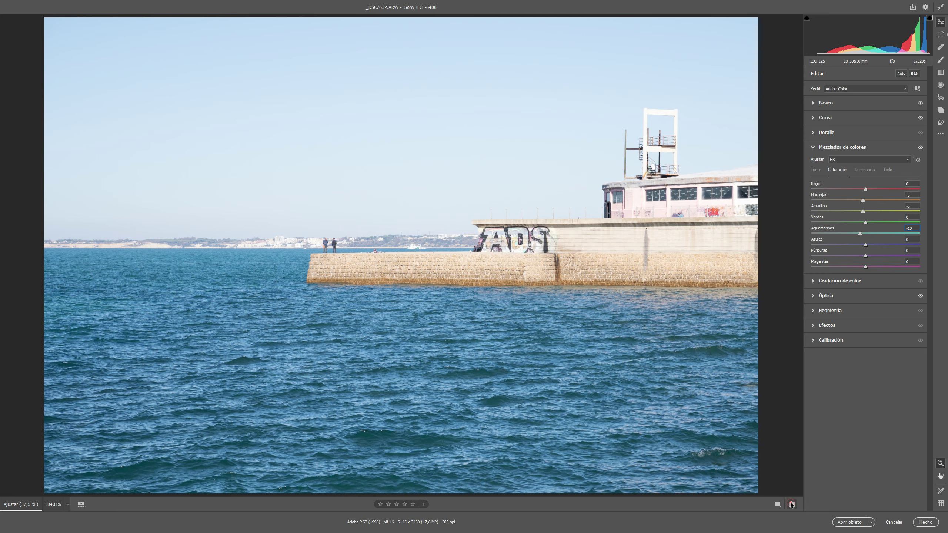
{"action": "left_click", "coordinate": [791, 504]}
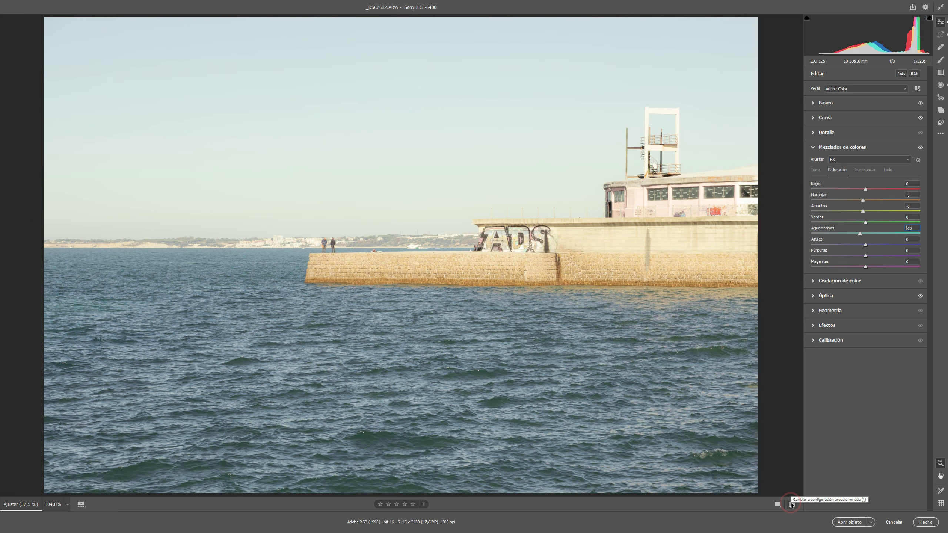
{"action": "left_click", "coordinate": [822, 148]}
{"action": "left_click", "coordinate": [831, 162]}
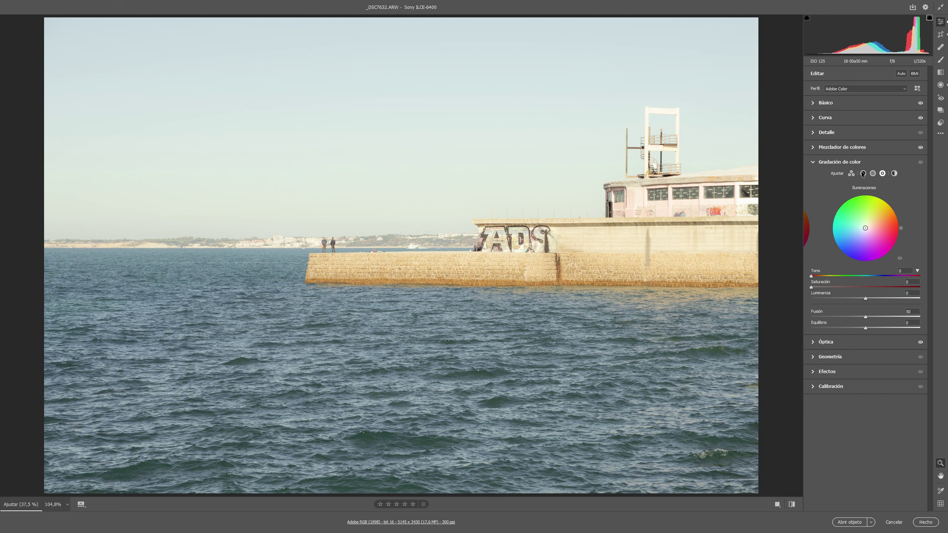
Tint the midtones yellow with saturation 7.
{"action": "left_click", "coordinate": [873, 174]}
{"action": "left_click_drag", "start_coordinate": [865, 227], "coordinate": [894, 195]}
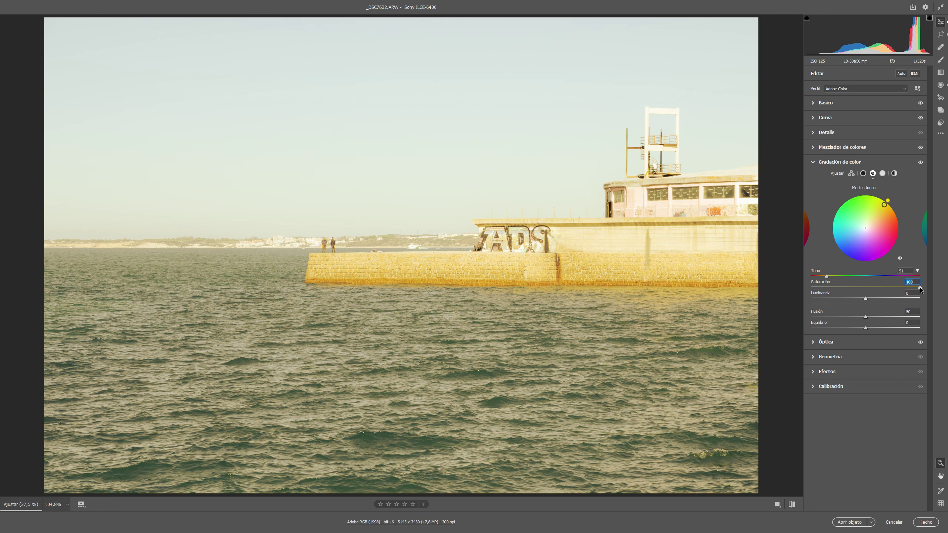
{"action": "left_click_drag", "start_coordinate": [920, 287], "coordinate": [817, 294]}
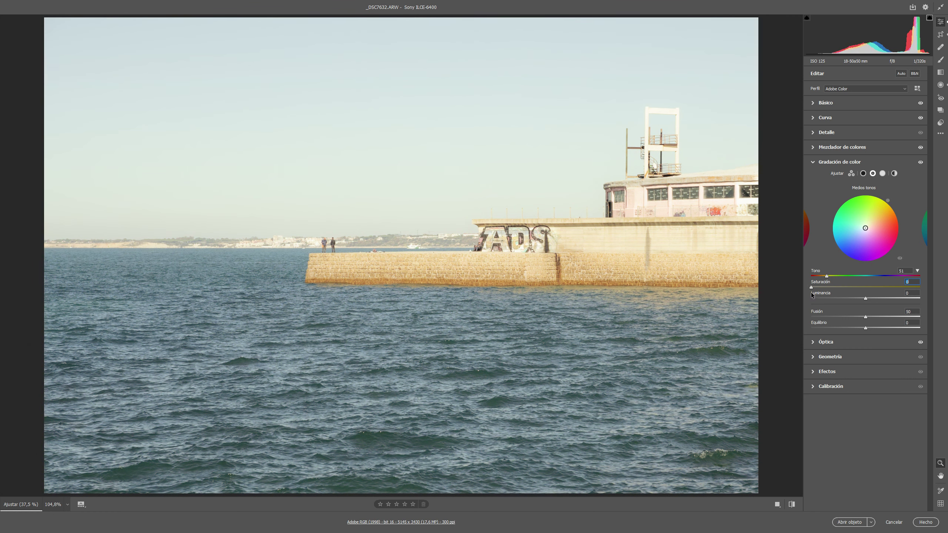
{"action": "left_click_drag", "start_coordinate": [818, 294], "coordinate": [823, 291]}
Tint the highlights at hue 70 with saturation 6.
{"action": "left_click", "coordinate": [882, 173]}
{"action": "left_click_drag", "start_coordinate": [869, 210], "coordinate": [872, 199]}
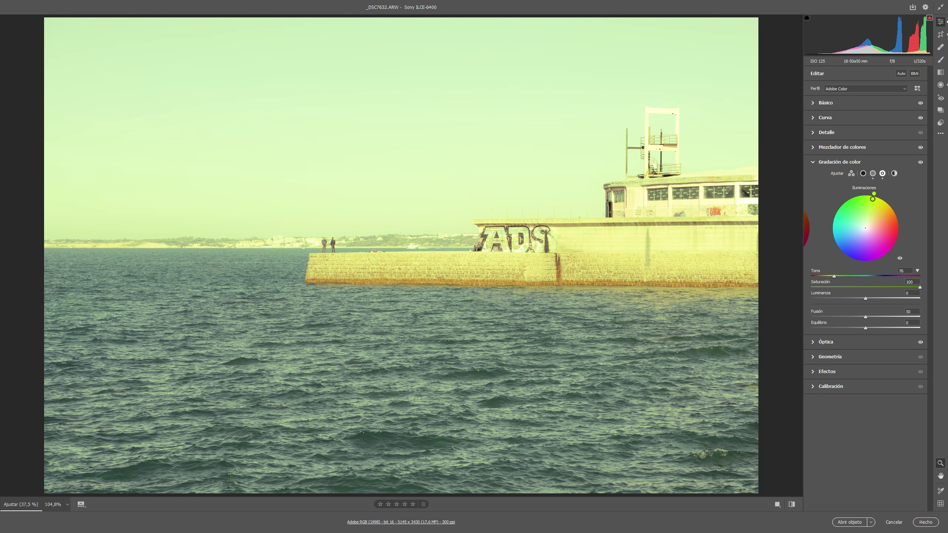
{"action": "left_click_drag", "start_coordinate": [872, 199], "coordinate": [875, 199]}
{"action": "left_click", "coordinate": [920, 287]}
{"action": "left_click_drag", "start_coordinate": [921, 288], "coordinate": [822, 288]}
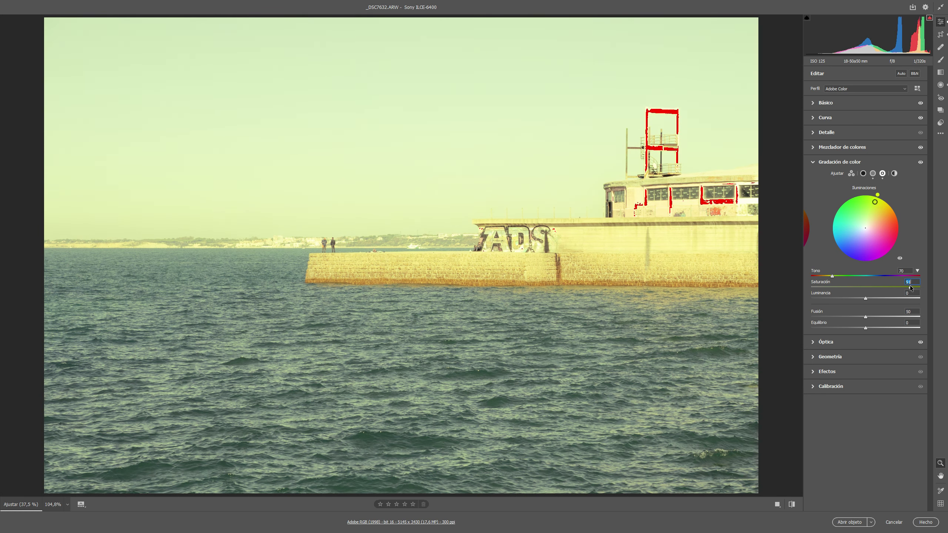
{"action": "left_click_drag", "start_coordinate": [822, 291], "coordinate": [817, 295]}
Toggle Color Grading off and on to compare, then collapse it.
{"action": "left_click", "coordinate": [920, 163]}
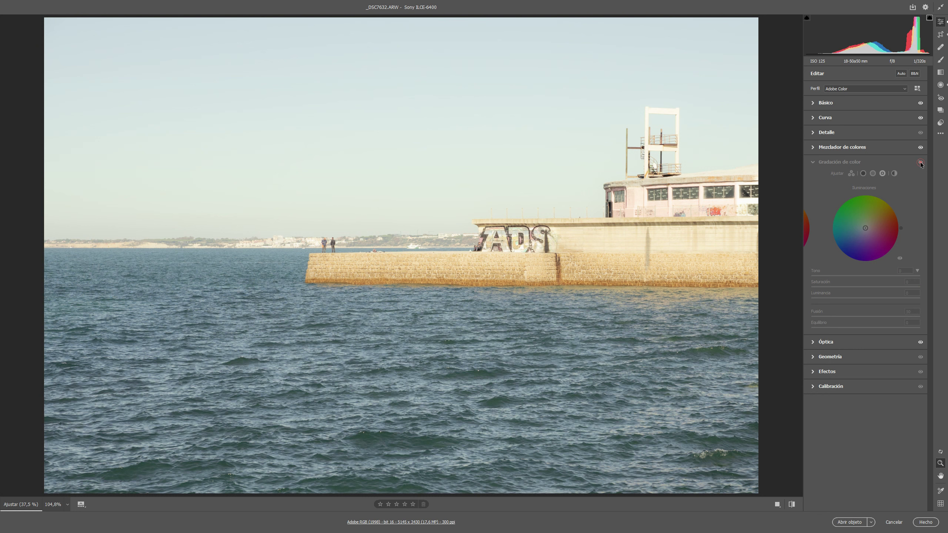
{"action": "left_click", "coordinate": [920, 162]}
{"action": "left_click", "coordinate": [920, 162]}
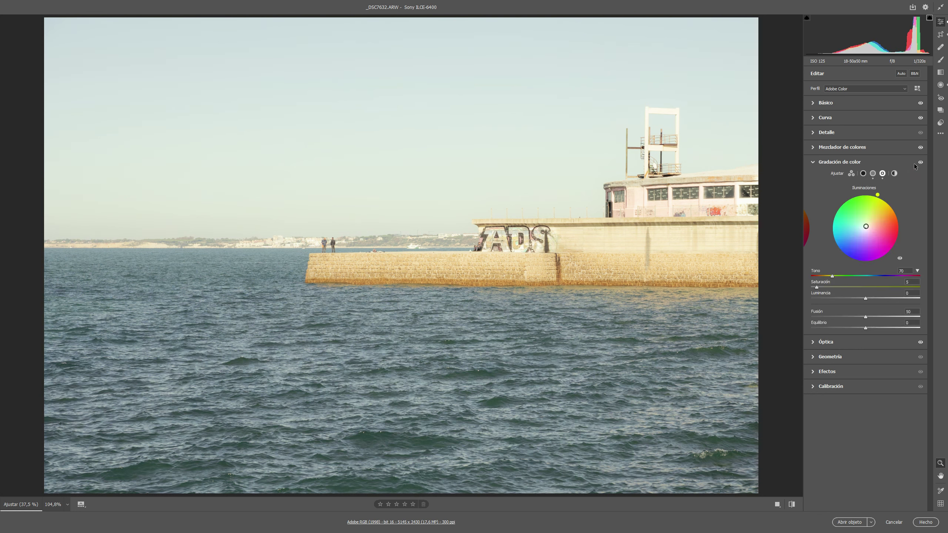
{"action": "left_click", "coordinate": [826, 162]}
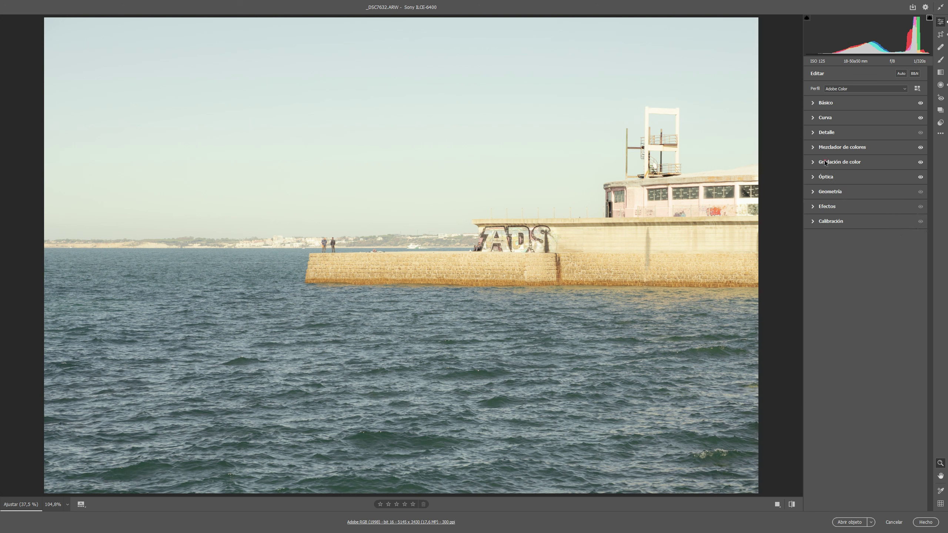
Lower the Calibration Blue Primary hue and saturation slightly.
{"action": "left_click", "coordinate": [833, 222]}
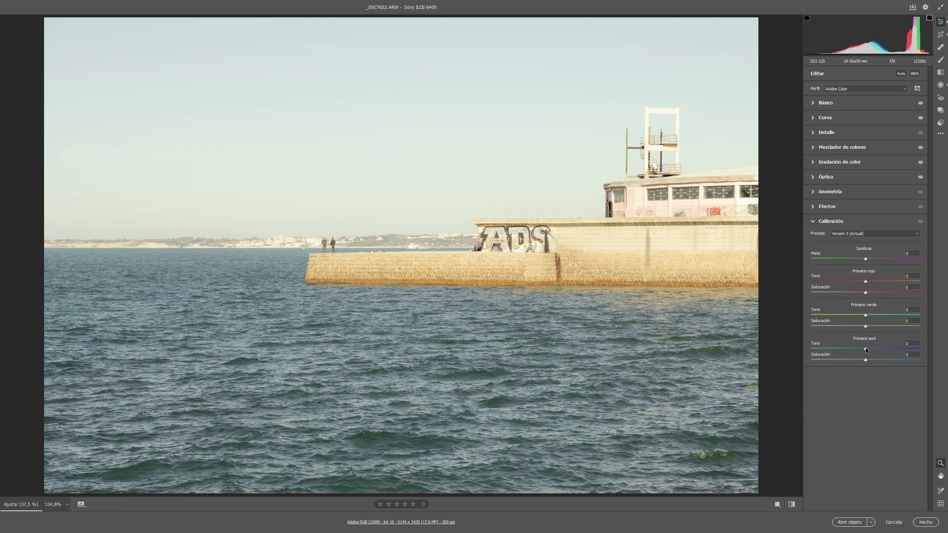
{"action": "key", "text": "Down"}
{"action": "left_click", "coordinate": [864, 359]}
Toggle Calibration to compare, leave it on, collapse it and fit the photo to view.
{"action": "left_click", "coordinate": [921, 221]}
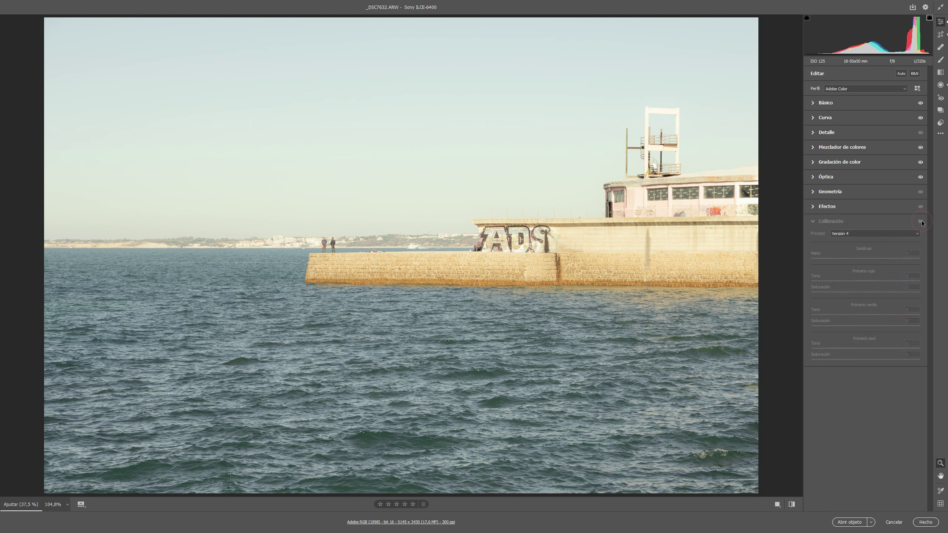
{"action": "left_click", "coordinate": [920, 221]}
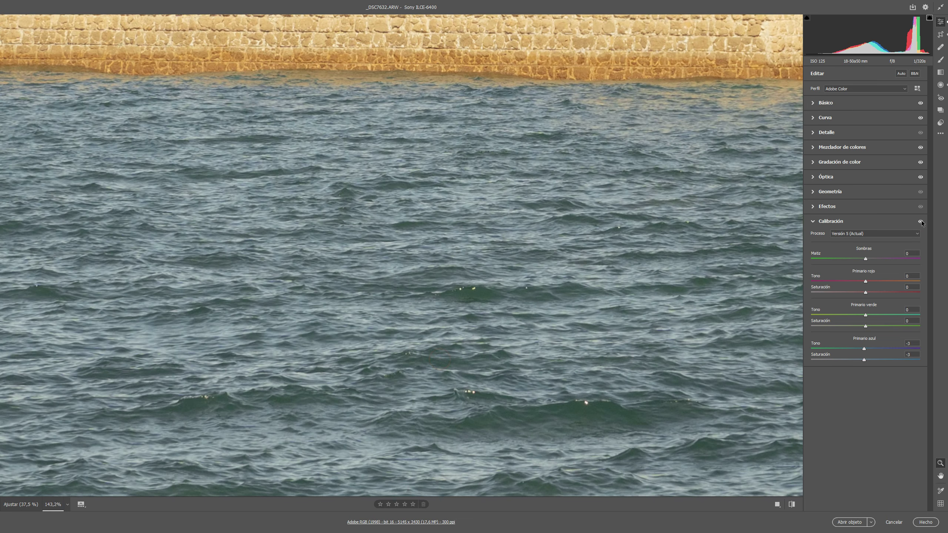
{"action": "left_click", "coordinate": [921, 221]}
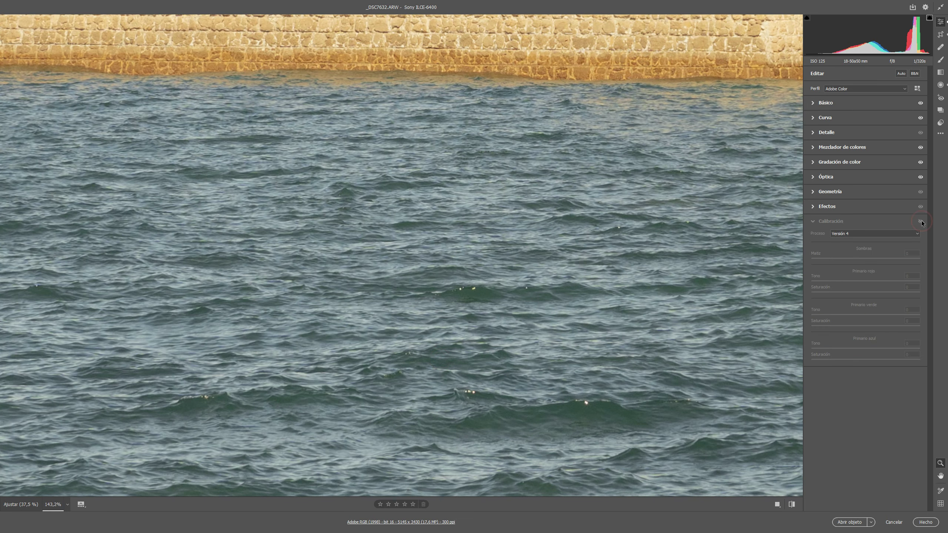
{"action": "left_click", "coordinate": [920, 221]}
{"action": "left_click", "coordinate": [920, 221]}
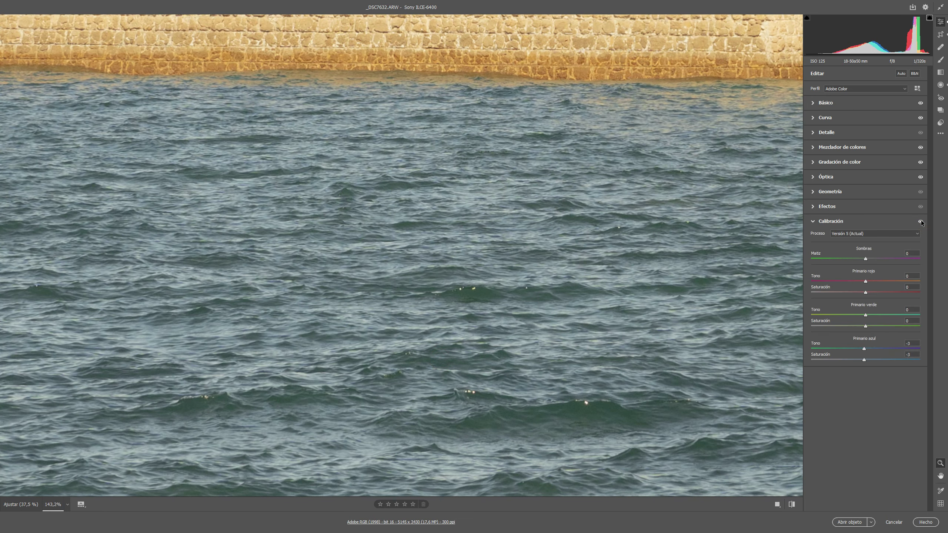
{"action": "left_click", "coordinate": [821, 221]}
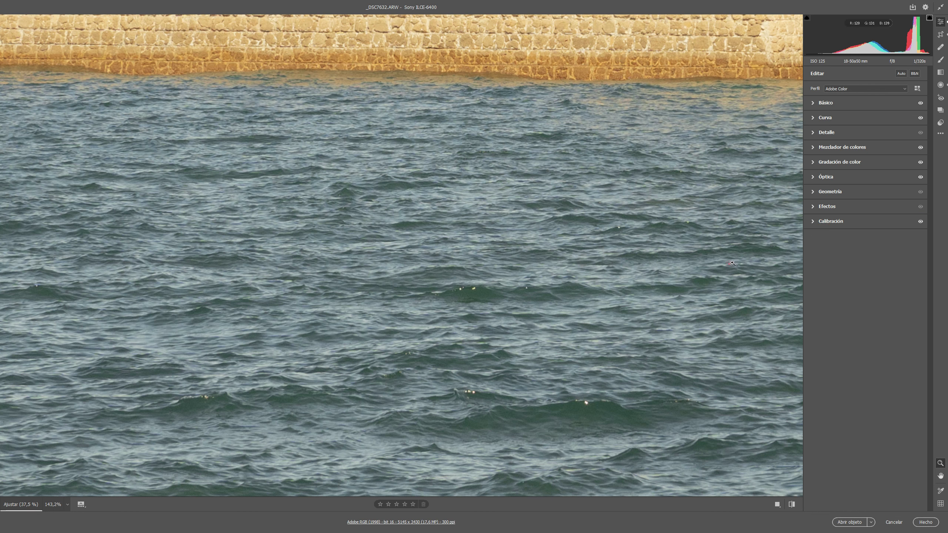
{"action": "left_click", "coordinate": [729, 264]}
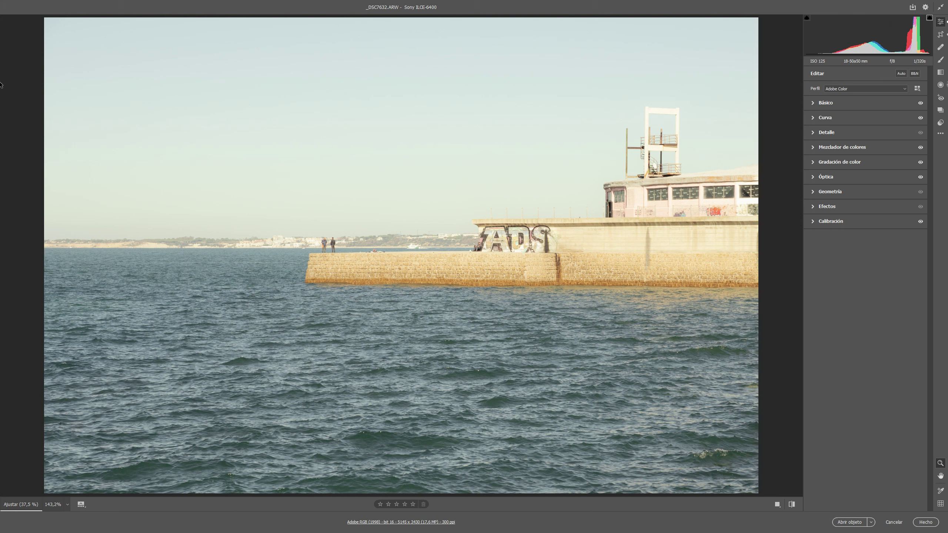
Draw a large radial filter over the left of the scene with Temperatura +10 and Exposición +0.10.
{"action": "left_click", "coordinate": [941, 85]}
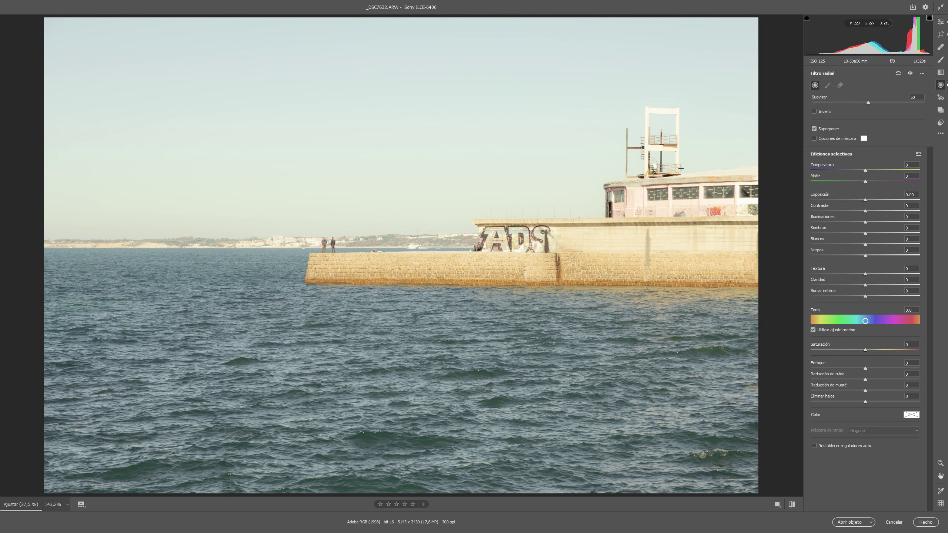
{"action": "key", "text": "z"}
{"action": "scroll", "coordinate": [752, 205], "scroll_direction": "down", "scroll_amount": 3}
{"action": "left_click", "coordinate": [796, 64]}
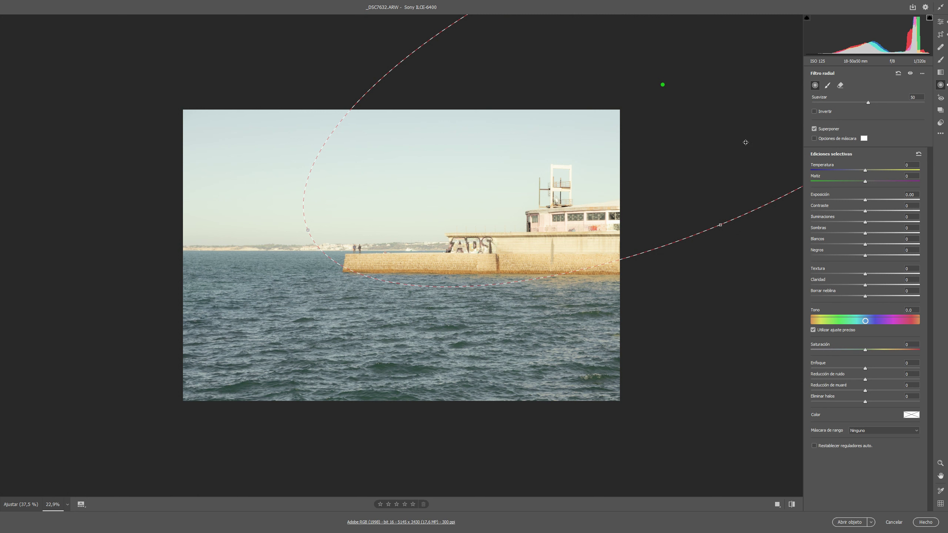
{"action": "left_click_drag", "start_coordinate": [866, 171], "coordinate": [870, 173]}
{"action": "left_click", "coordinate": [865, 199]}
{"action": "left_click_drag", "start_coordinate": [865, 201], "coordinate": [865, 201]}
Toggle the radial mask off and on, then compare the full edit against the default view.
{"action": "left_click", "coordinate": [910, 74]}
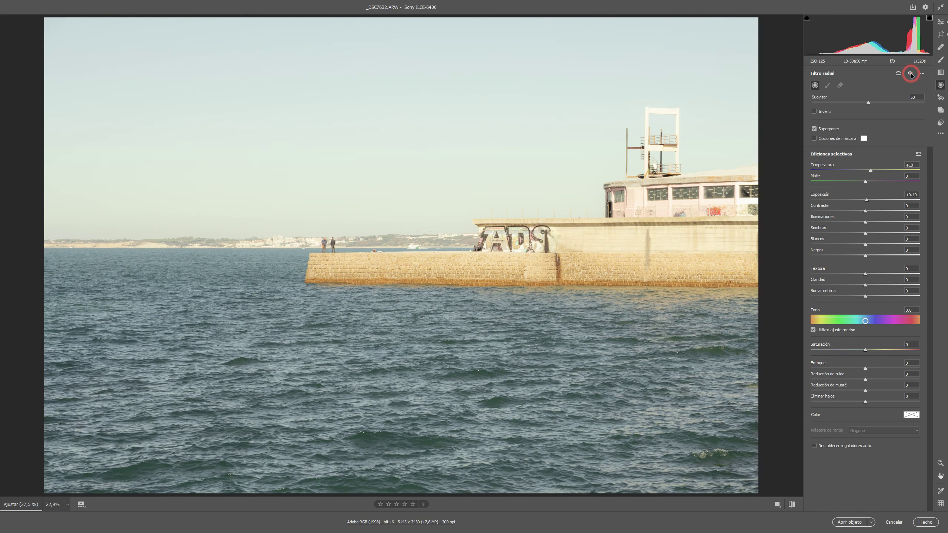
{"action": "left_click", "coordinate": [910, 74]}
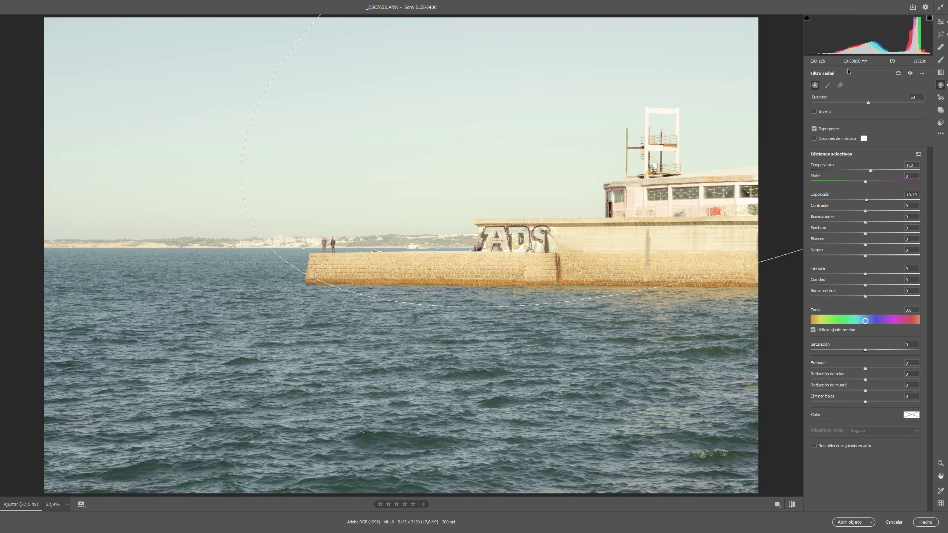
{"action": "left_click", "coordinate": [941, 21]}
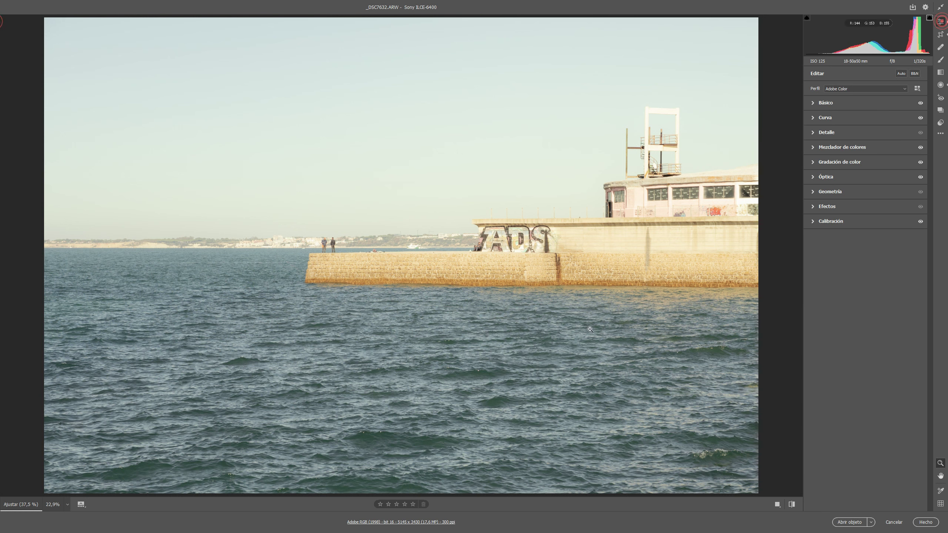
{"action": "left_click", "coordinate": [792, 505]}
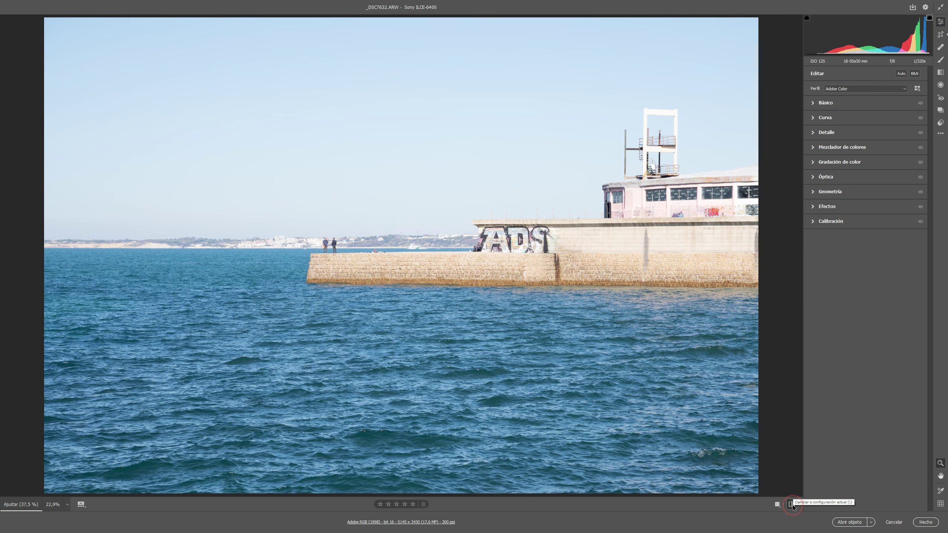
{"action": "left_click", "coordinate": [792, 505]}
{"action": "left_click", "coordinate": [793, 505]}
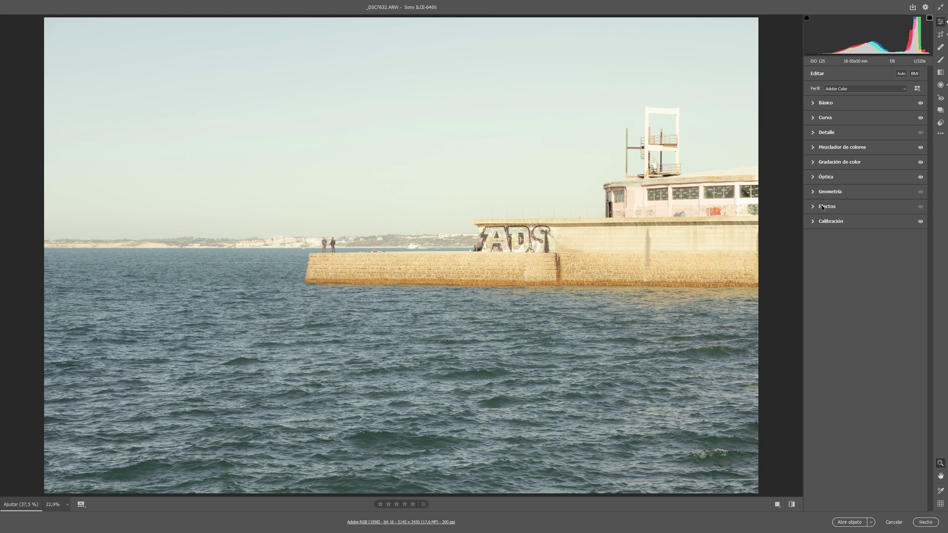
Add Granulado at amount 12 in Efectos and inspect the grain at 100% zoom.
{"action": "left_click", "coordinate": [823, 208]}
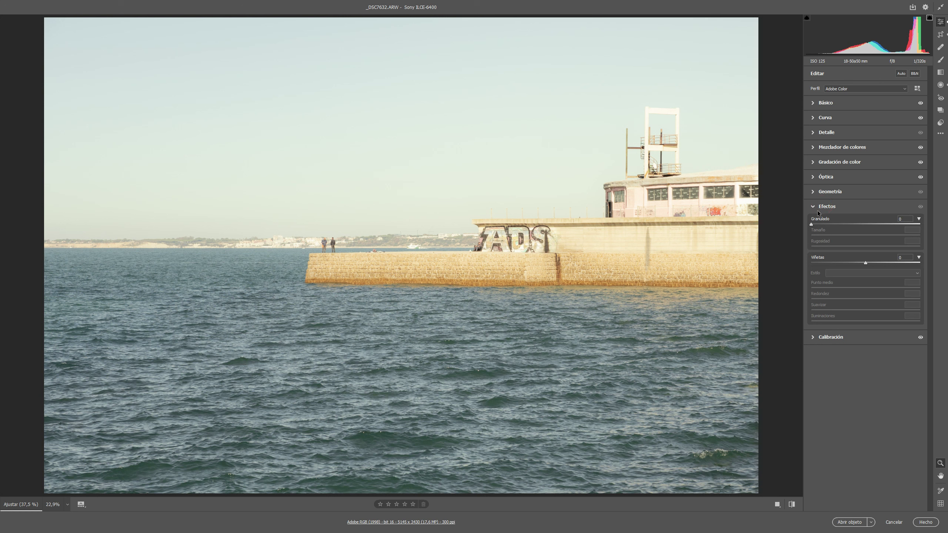
{"action": "left_click_drag", "start_coordinate": [810, 224], "coordinate": [821, 226]}
{"action": "left_click_drag", "start_coordinate": [822, 226], "coordinate": [823, 226]}
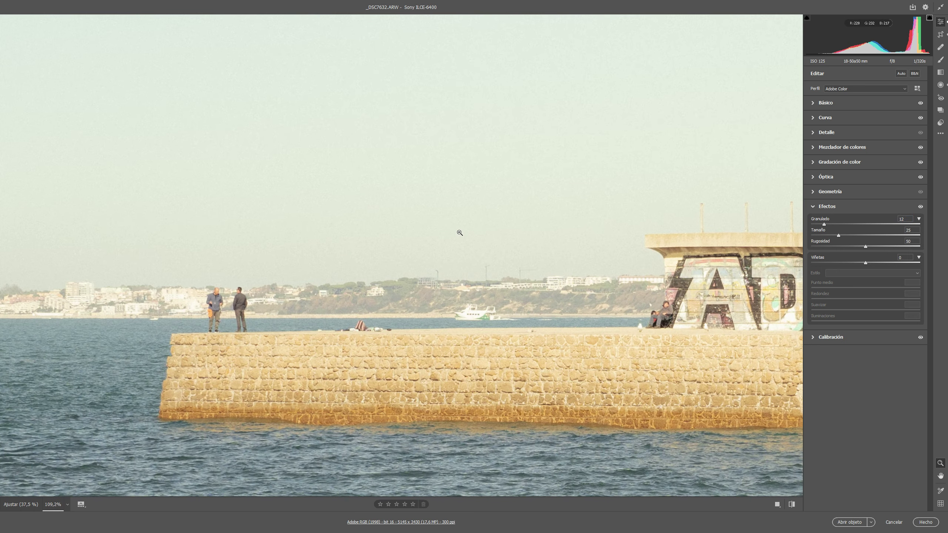
{"action": "left_click_drag", "start_coordinate": [452, 160], "coordinate": [456, 229]}
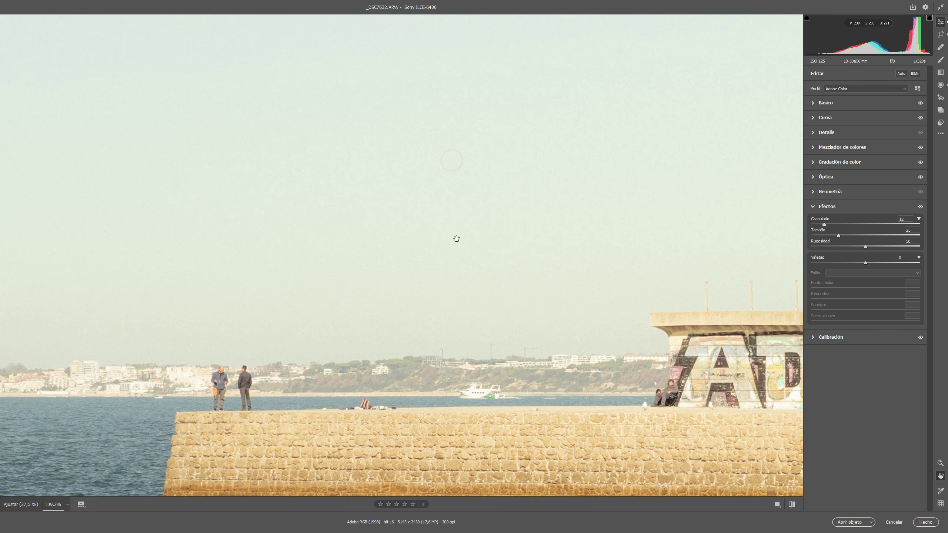
{"action": "left_click", "coordinate": [838, 235]}
{"action": "left_click_drag", "start_coordinate": [838, 234], "coordinate": [830, 235]}
Temporarily push Granulado to 100 to judge texture while tuning grain Tamaño toward 36.
{"action": "left_click", "coordinate": [824, 224]}
{"action": "type", "text": "100"}
{"action": "key", "text": "Return"}
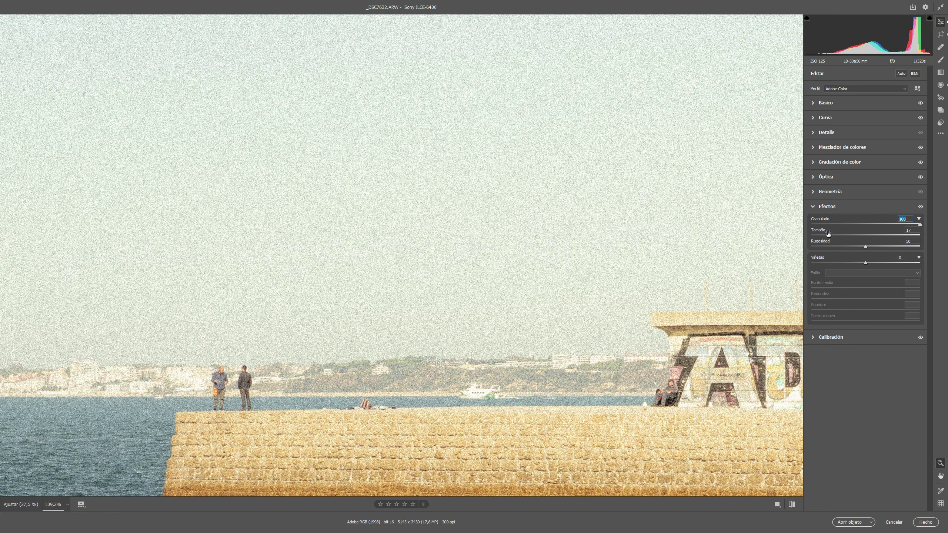
{"action": "left_click_drag", "start_coordinate": [829, 236], "coordinate": [826, 241]}
{"action": "left_click_drag", "start_coordinate": [822, 236], "coordinate": [838, 235]}
{"action": "type", "text": "100"}
{"action": "left_click_drag", "start_coordinate": [838, 236], "coordinate": [894, 235]}
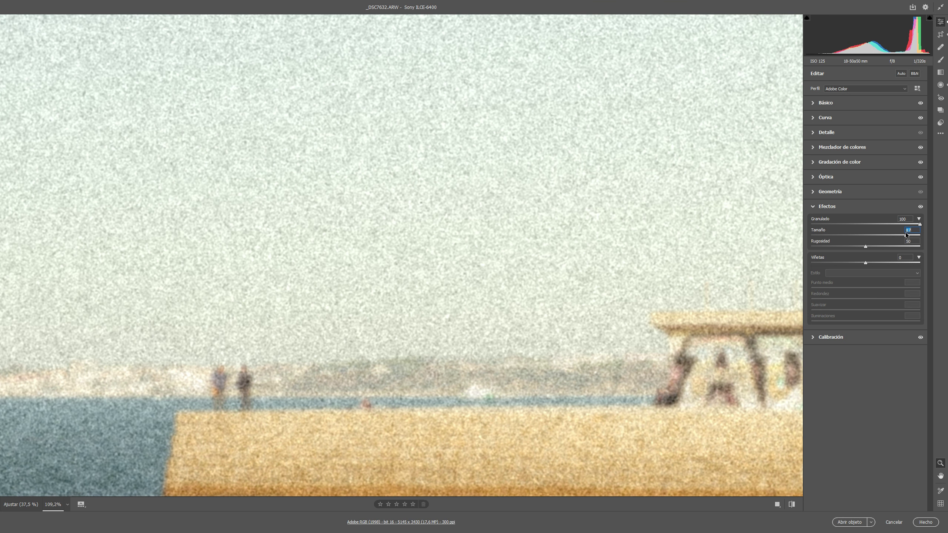
{"action": "left_click_drag", "start_coordinate": [906, 236], "coordinate": [851, 235]}
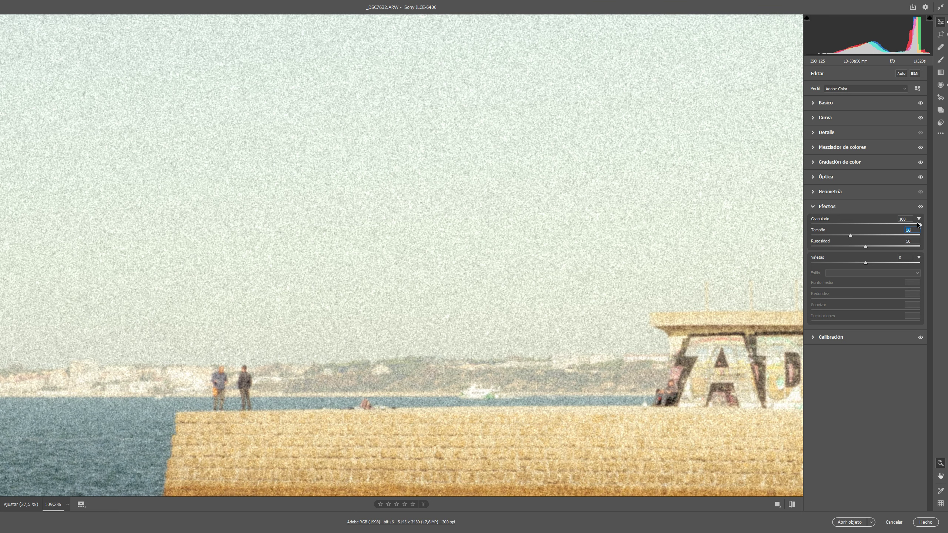
Lower the grain back to a subtle amount with Tamaño 36, then collapse Efectos and fit the view.
{"action": "left_click_drag", "start_coordinate": [918, 223], "coordinate": [823, 228]}
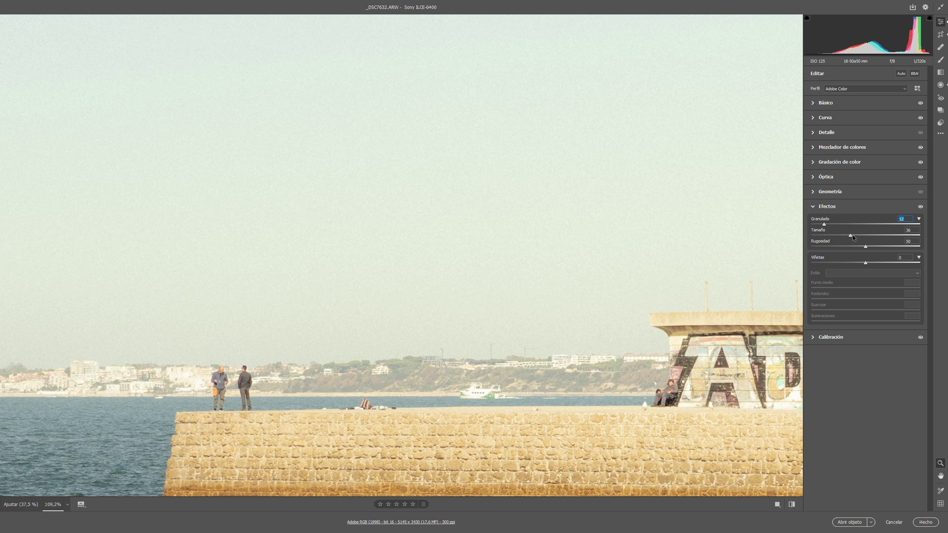
{"action": "key", "text": "Tab"}
{"action": "double_click", "coordinate": [850, 235]}
{"action": "left_click_drag", "start_coordinate": [838, 235], "coordinate": [851, 235]}
{"action": "left_click", "coordinate": [814, 207]}
{"action": "left_click", "coordinate": [670, 294]}
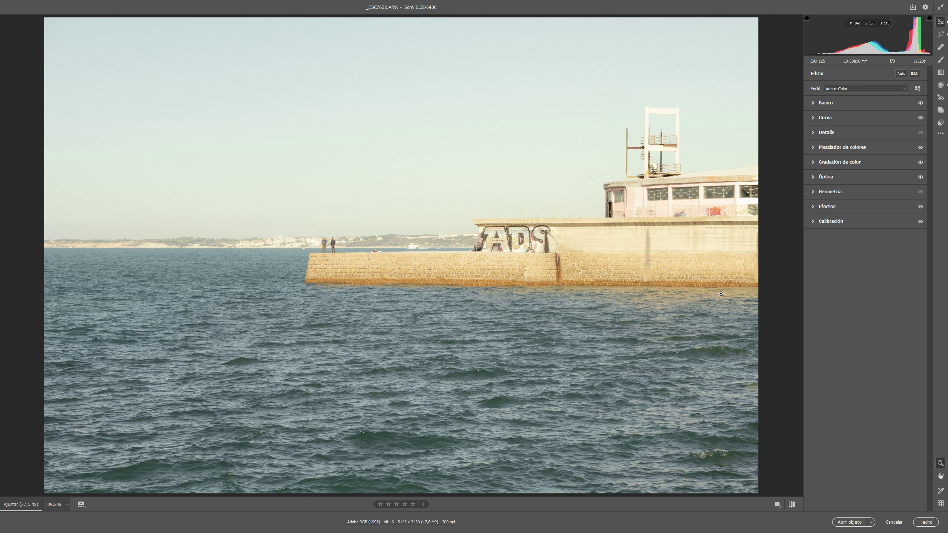
{"action": "left_click", "coordinate": [792, 504]}
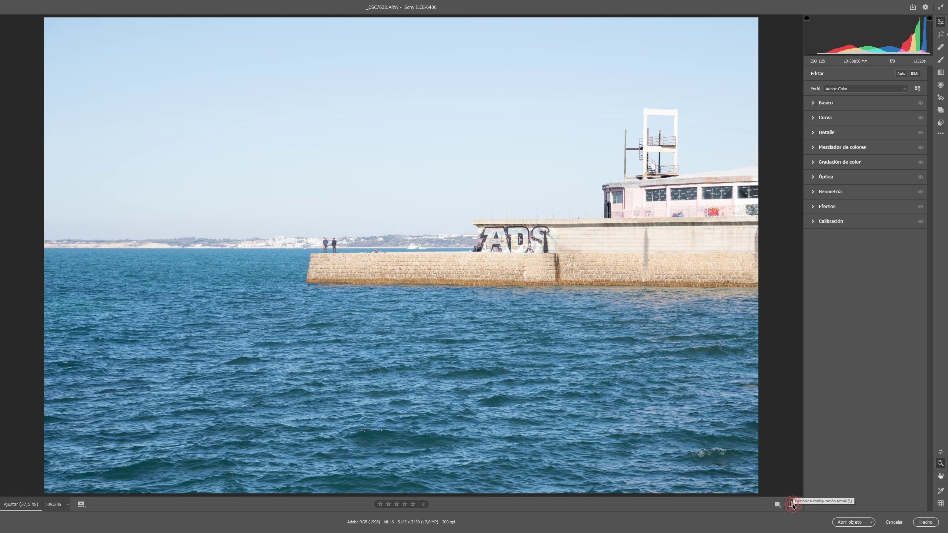
{"action": "left_click", "coordinate": [792, 504]}
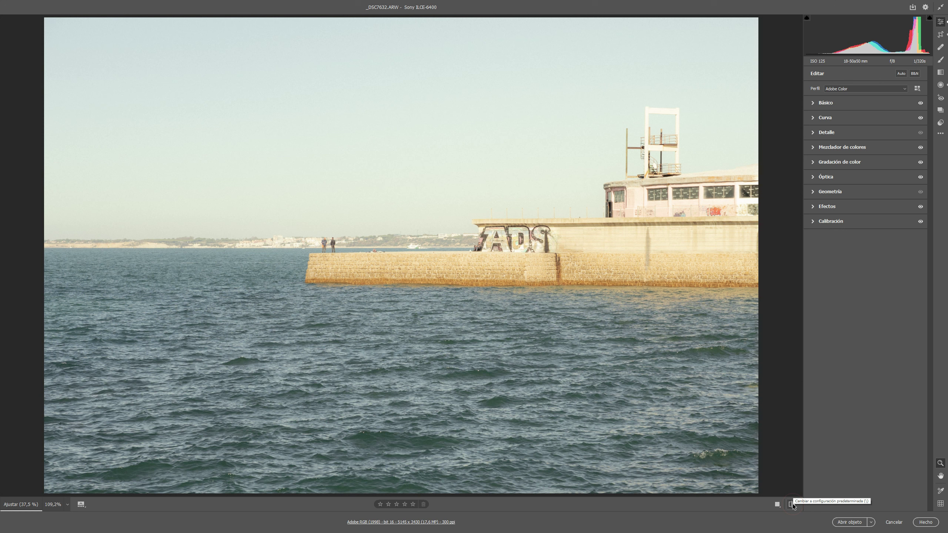
{"action": "left_click", "coordinate": [792, 504]}
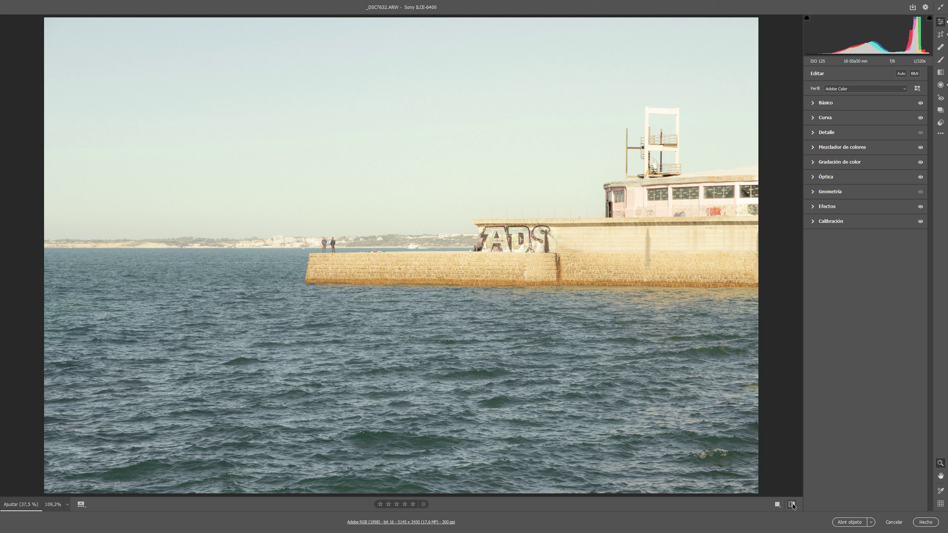